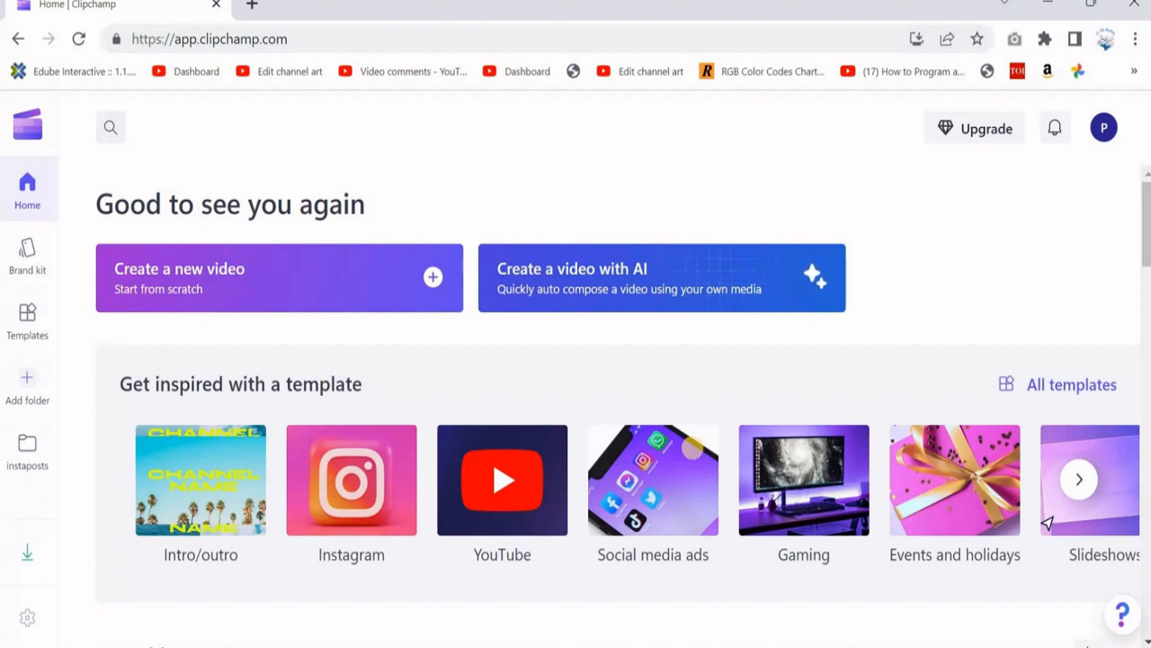
# Create a new video from scratch and open the screen-only recorder.
pyautogui.click(269, 295)
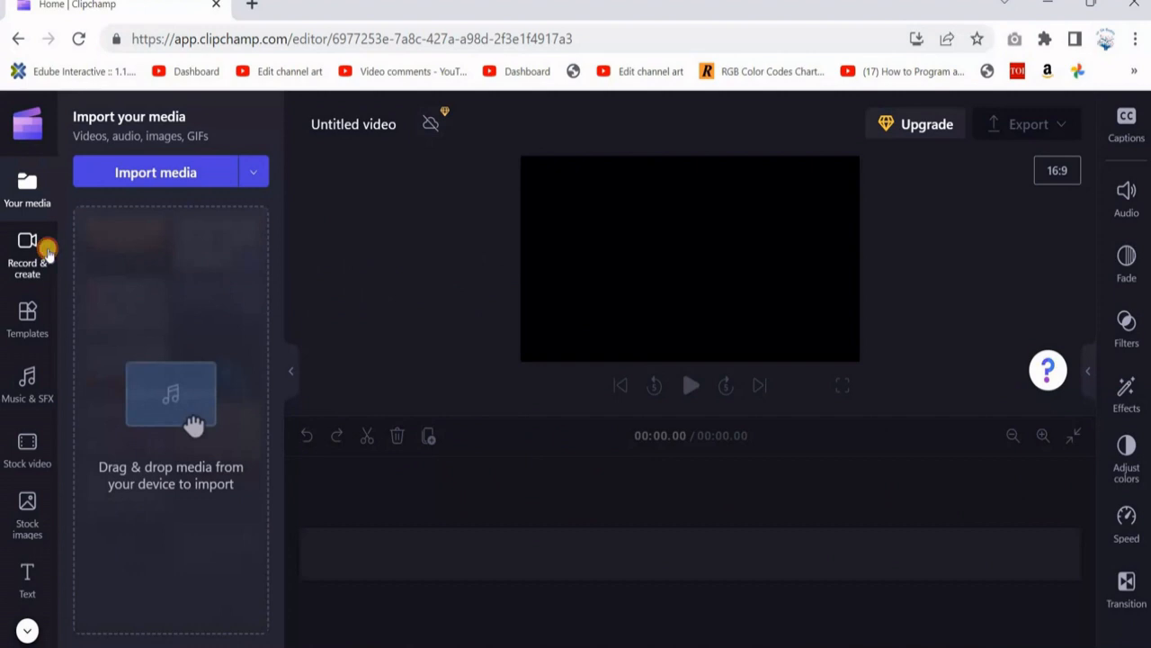
pyautogui.click(45, 252)
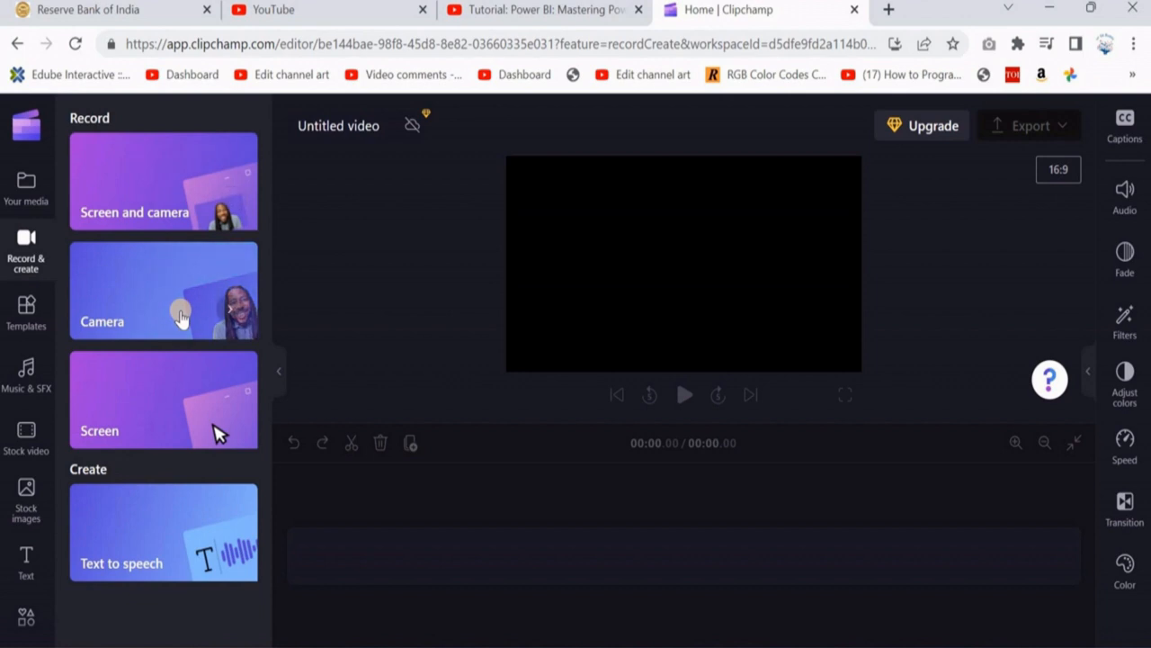
pyautogui.click(150, 402)
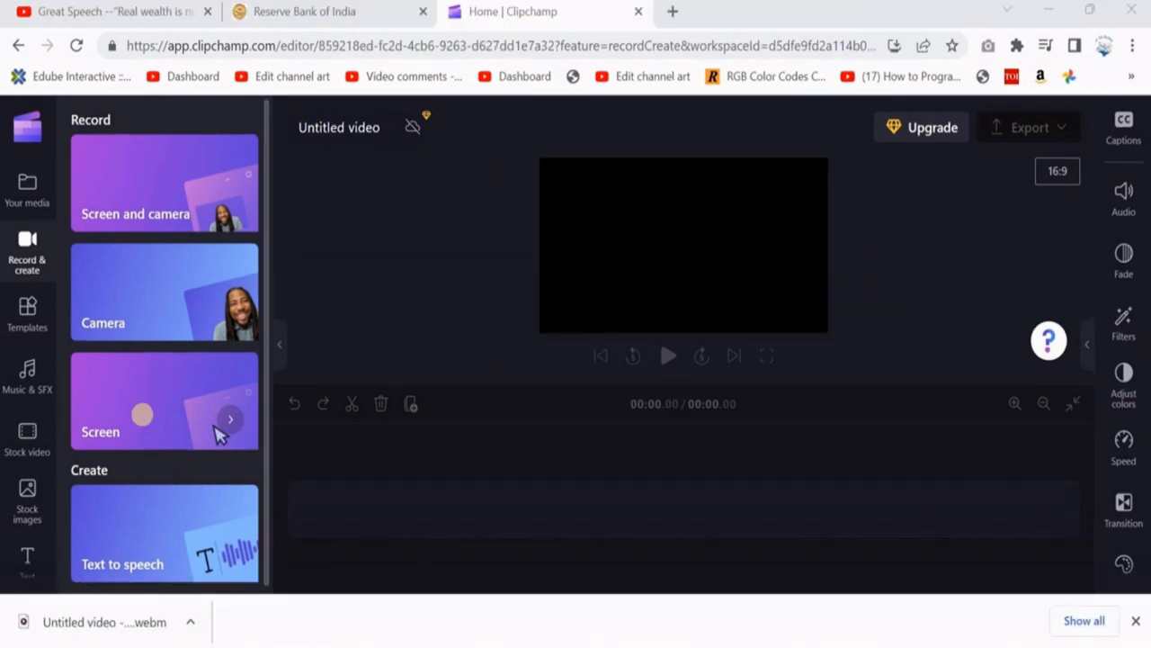
pyautogui.click(142, 418)
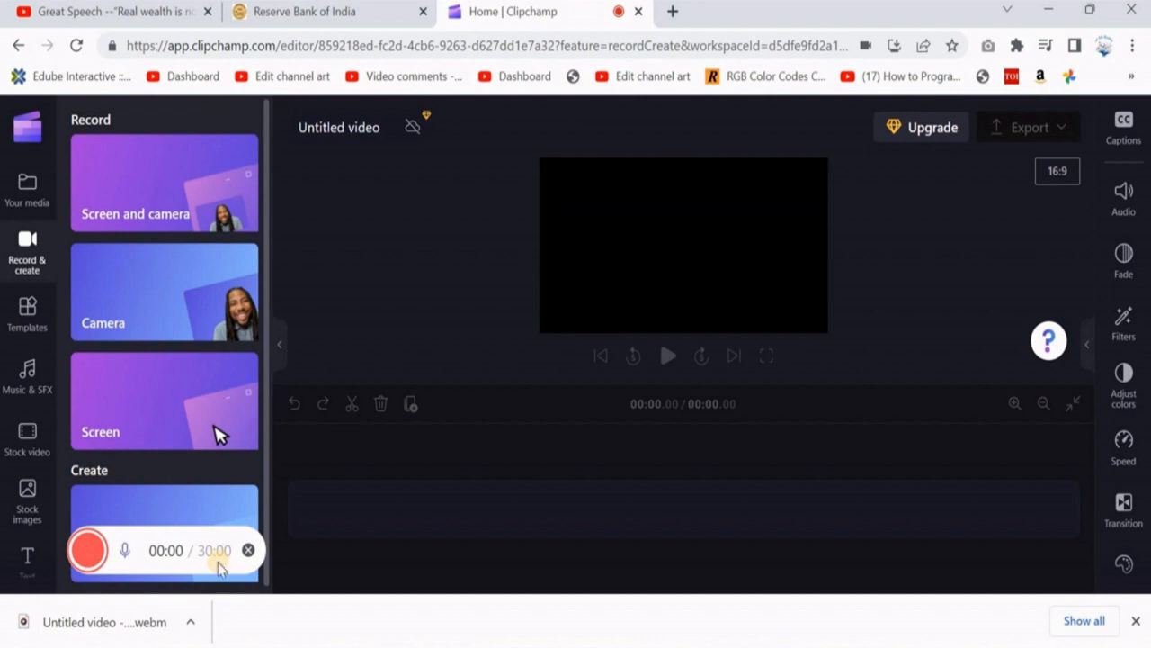
# Start recording and share the Chrome tab "Great Speech --Real wealth is not money - YouTube" with its tab audio.
pyautogui.click(84, 552)
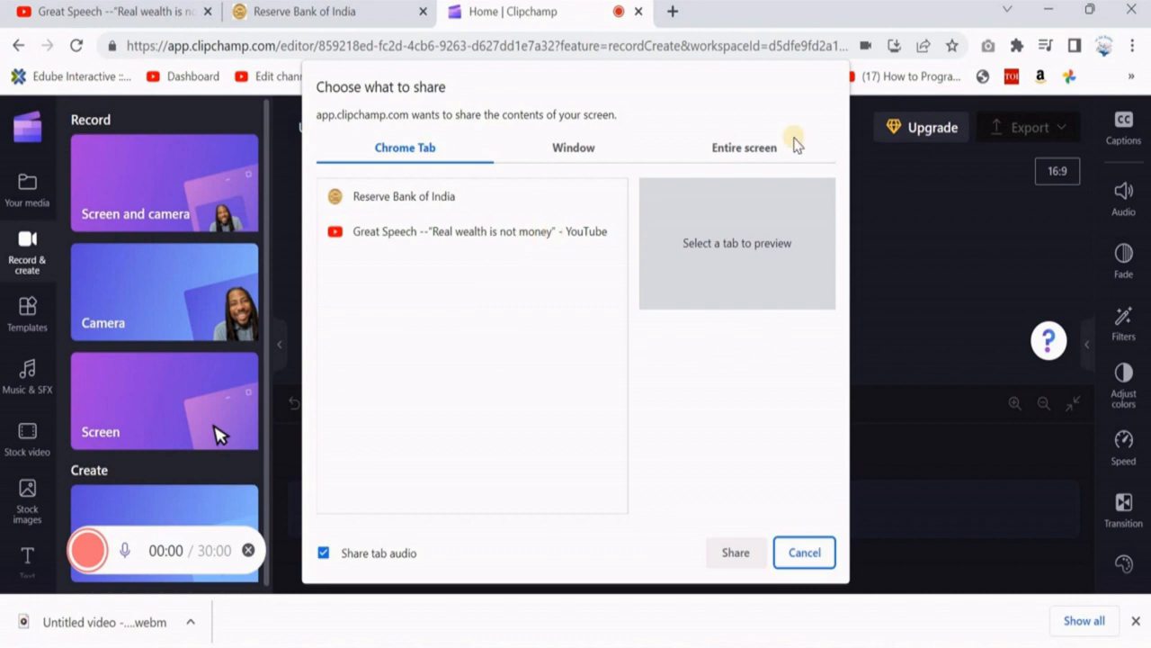
pyautogui.click(743, 149)
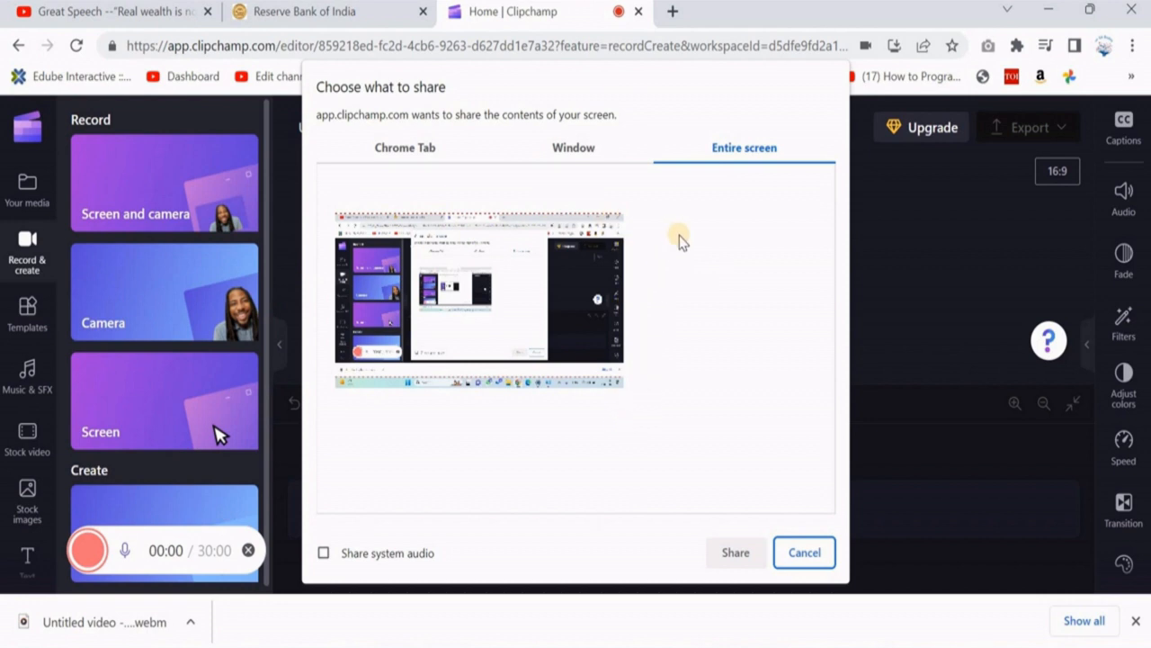
pyautogui.click(580, 153)
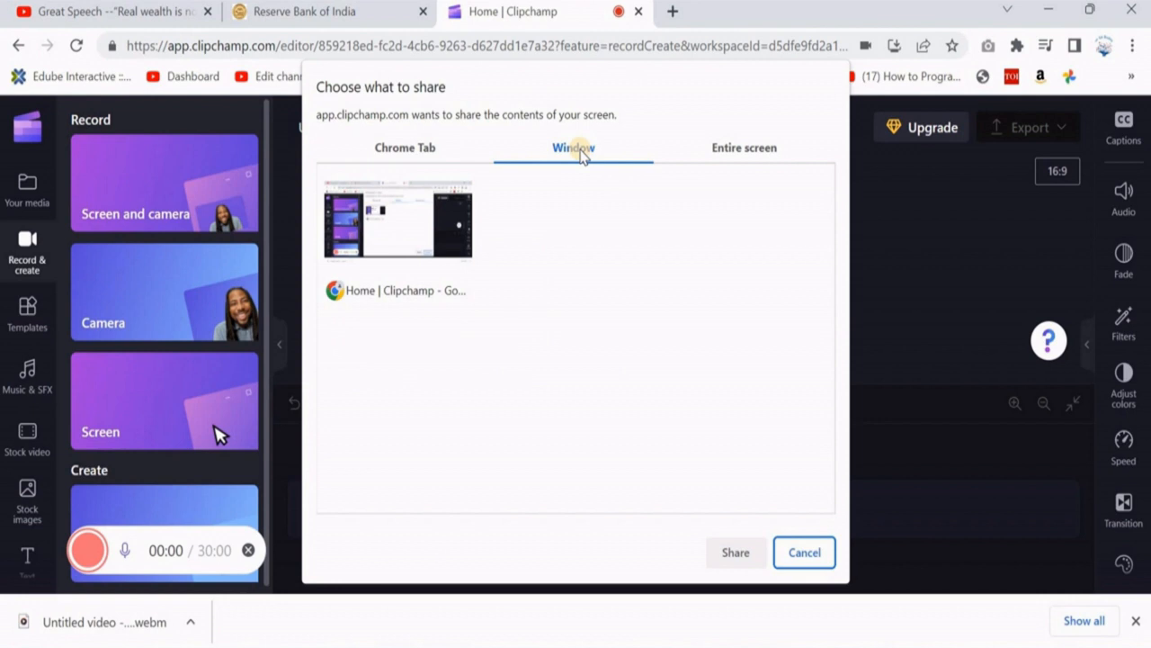
pyautogui.click(409, 151)
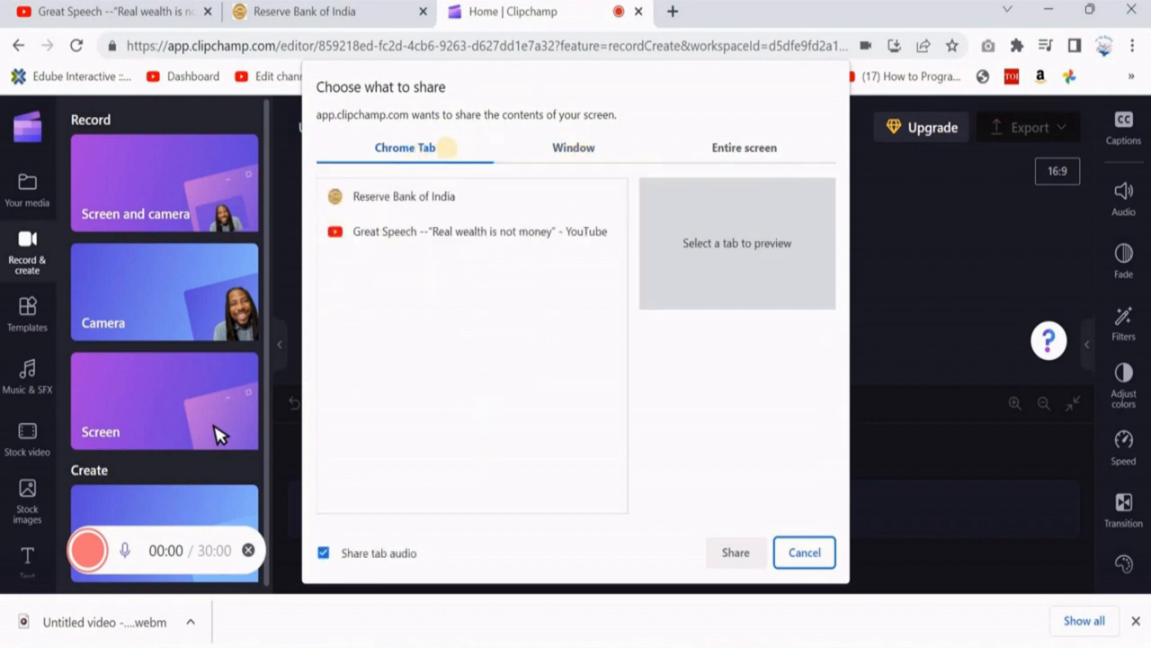
pyautogui.click(493, 235)
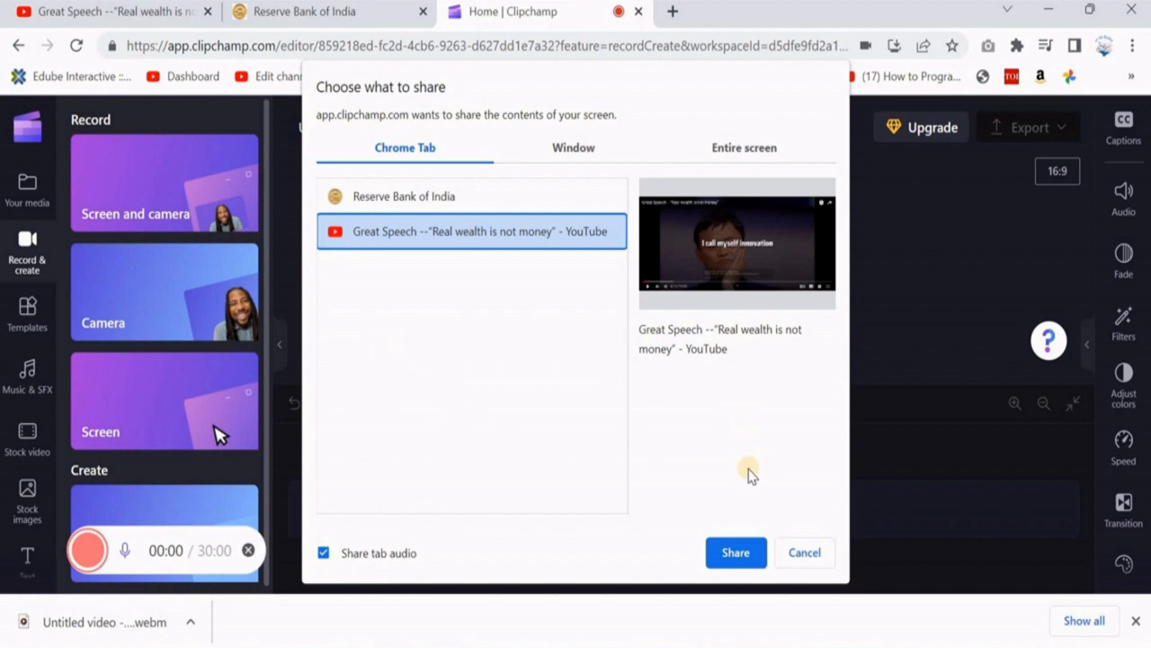
pyautogui.click(734, 551)
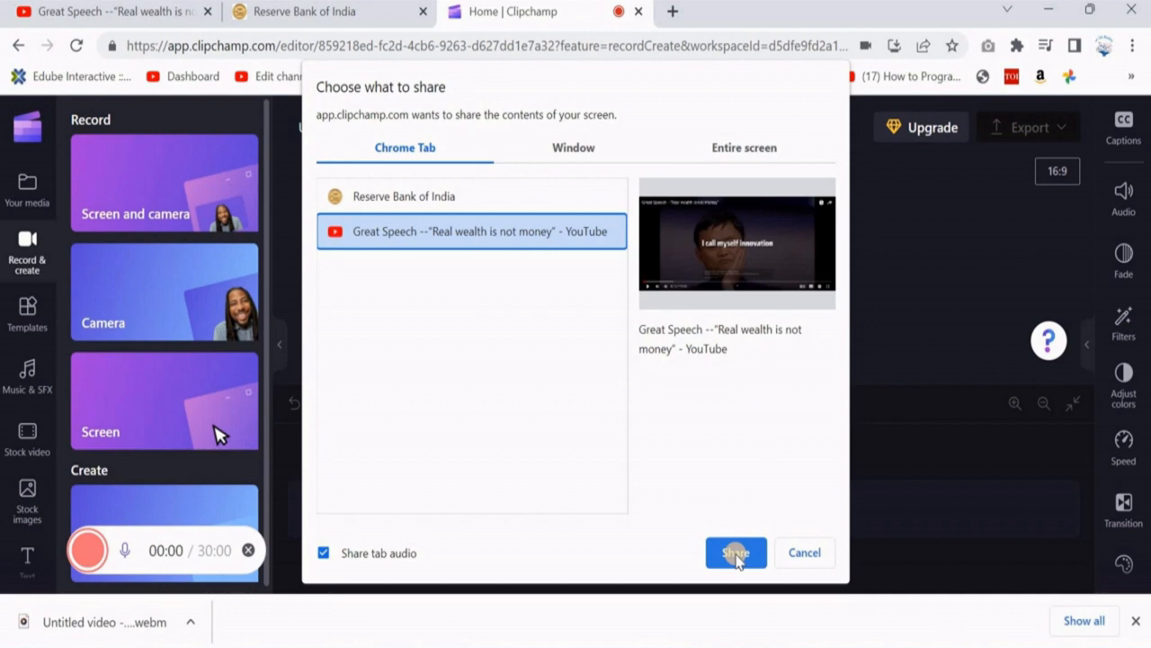
pyautogui.click(735, 555)
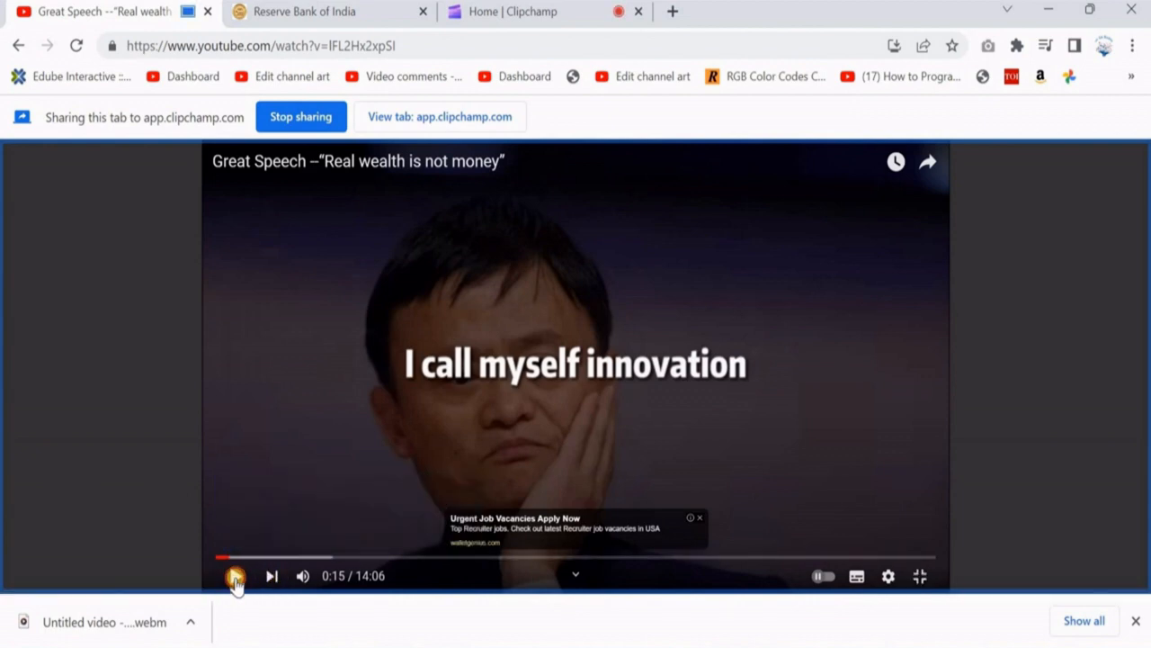
# Record a short stretch of the YouTube speech playing, stop sharing, and save the recording in Clipchamp for editing.
pyautogui.click(235, 577)
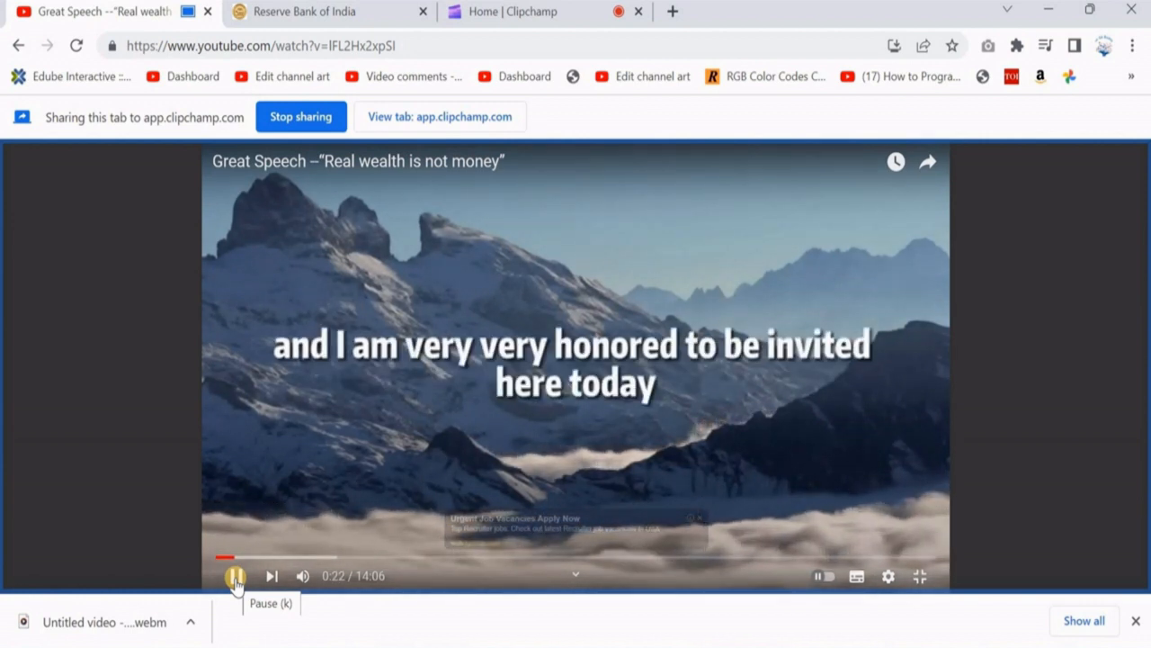
pyautogui.click(235, 580)
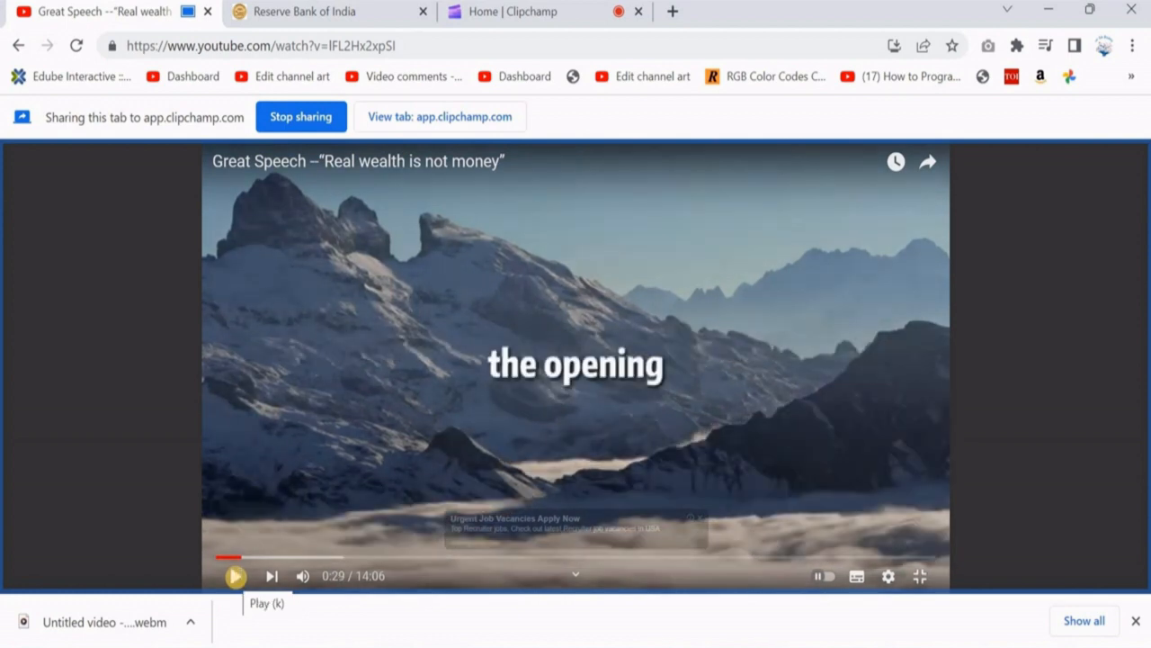
pyautogui.click(314, 117)
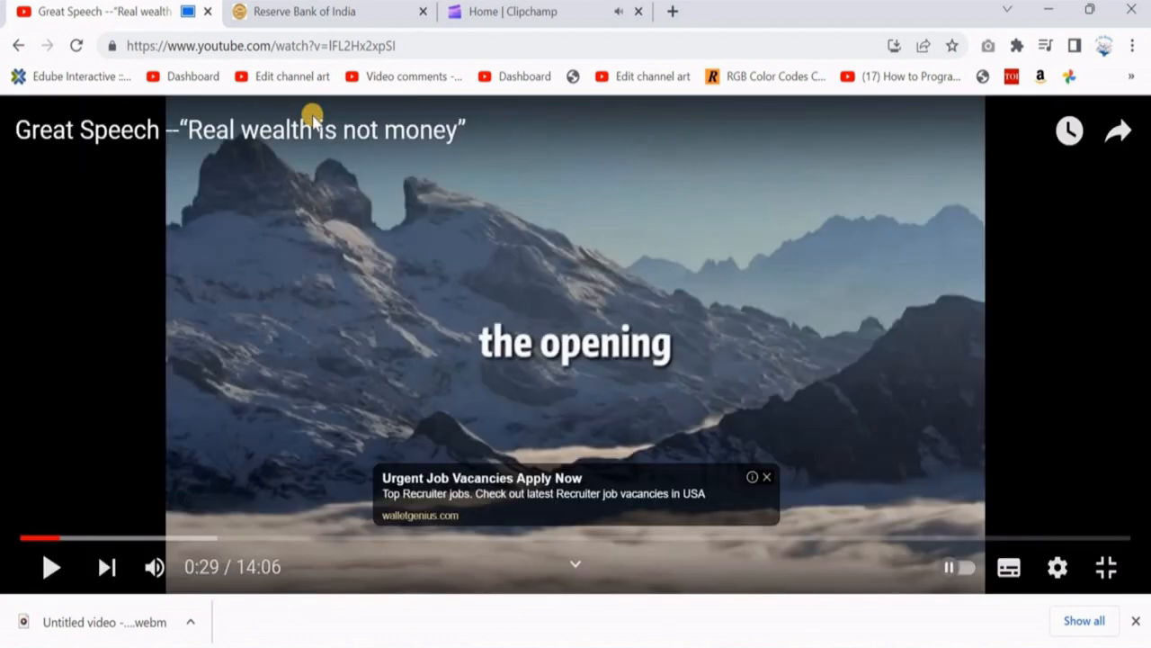
pyautogui.click(528, 13)
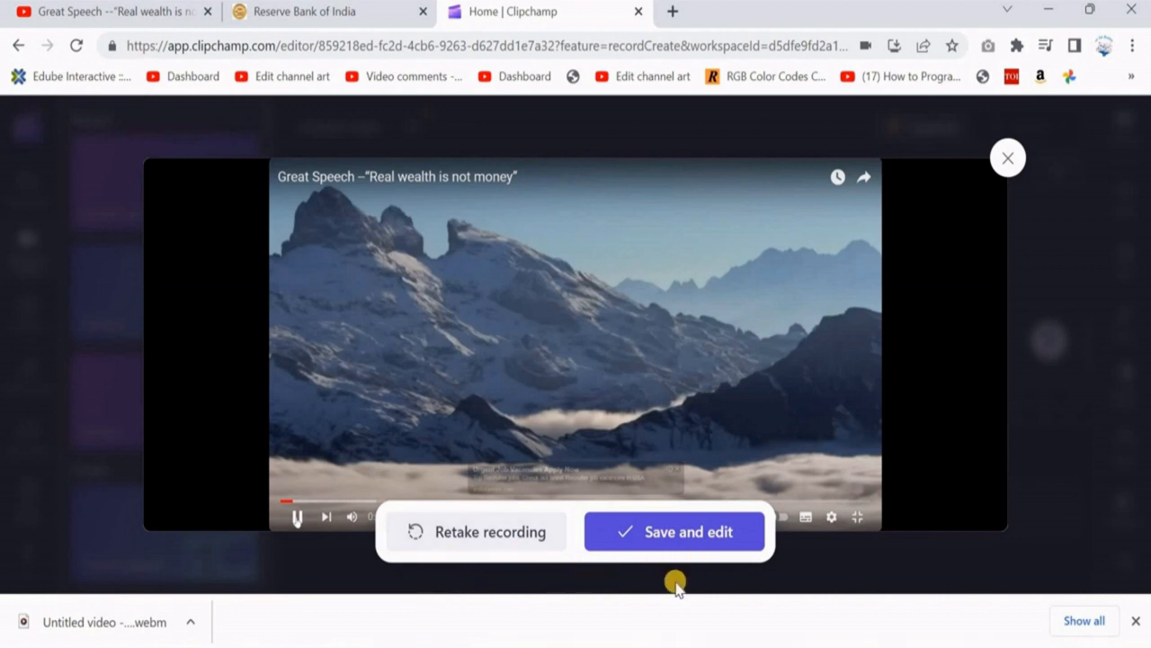
pyautogui.click(693, 532)
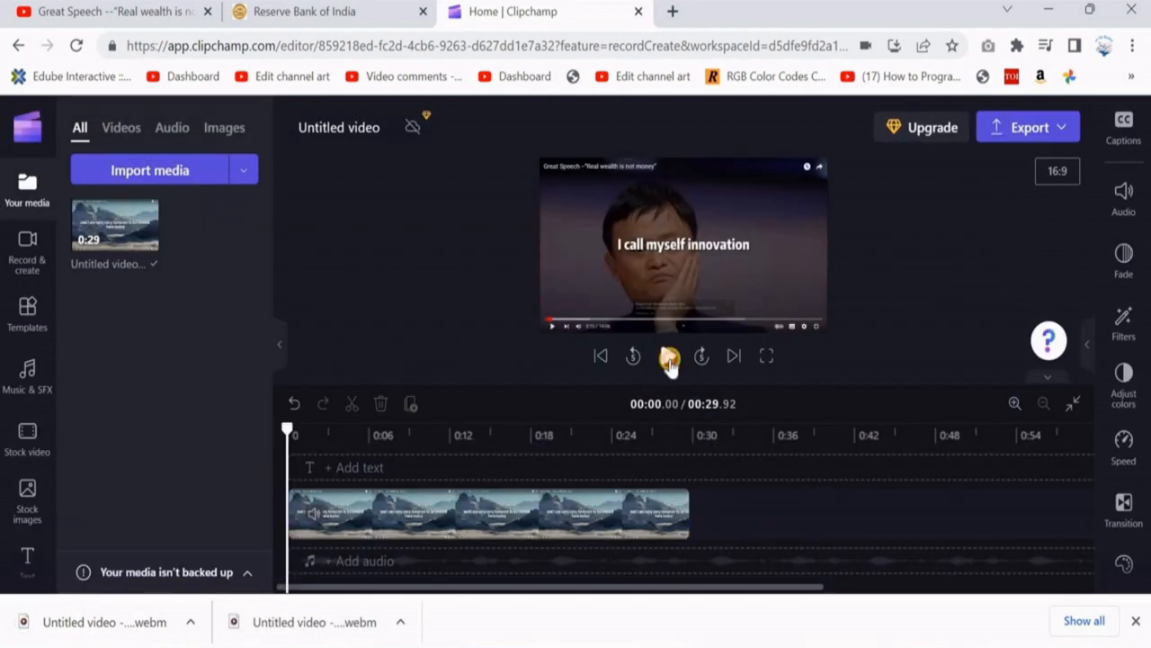
# Split the screen recording at 00:03.32 on the timeline and delete the part before the cut.
pyautogui.click(668, 356)
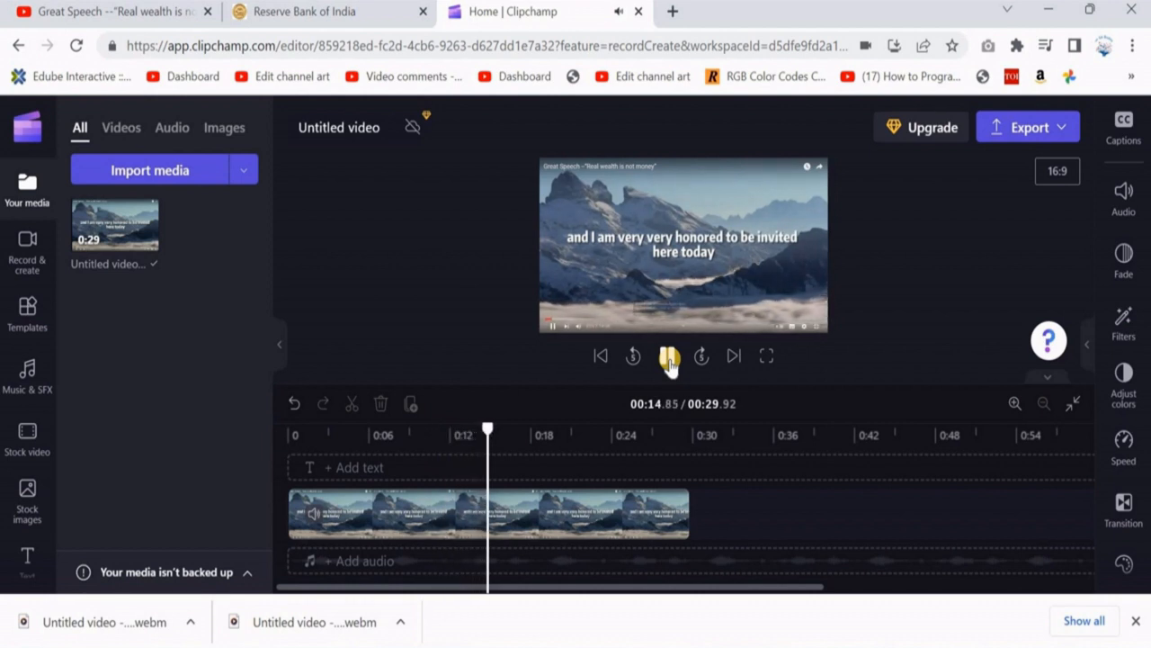
pyautogui.click(669, 358)
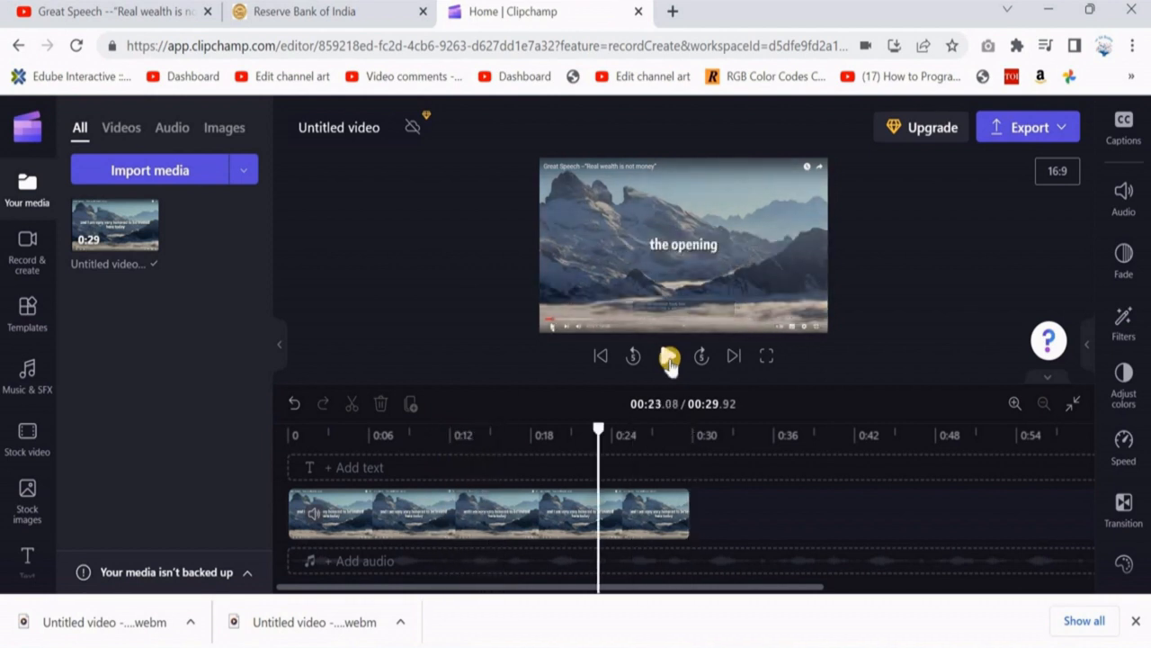
pyautogui.moveTo(599, 431); pyautogui.dragTo(689, 372)
pyautogui.click(669, 358)
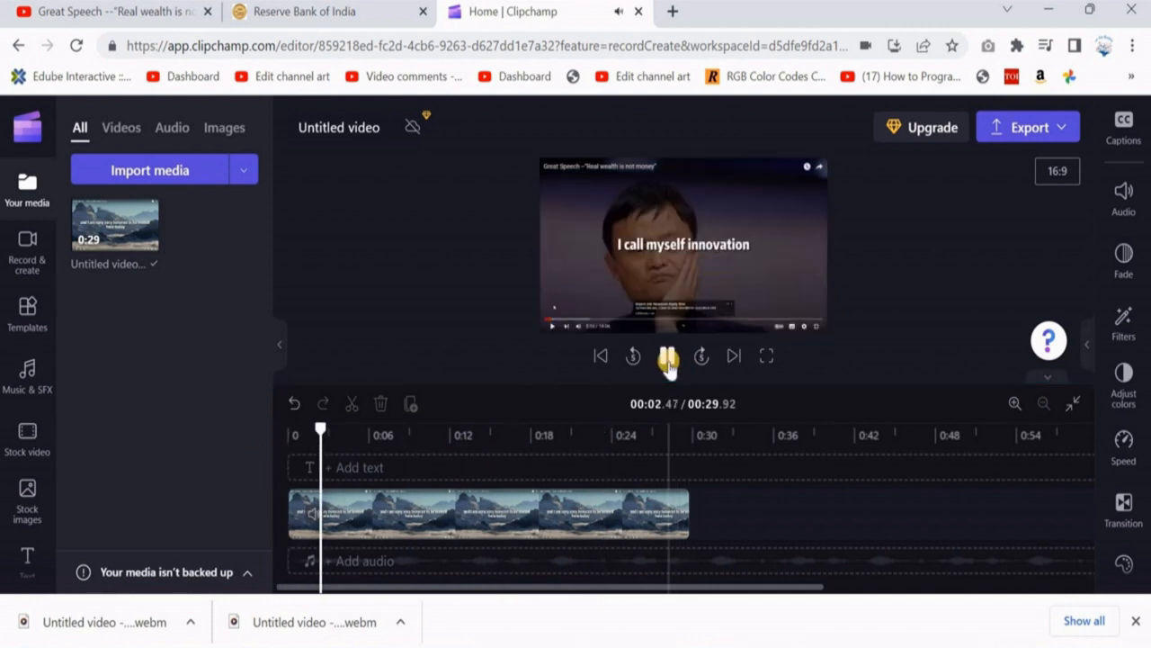
pyautogui.click(669, 359)
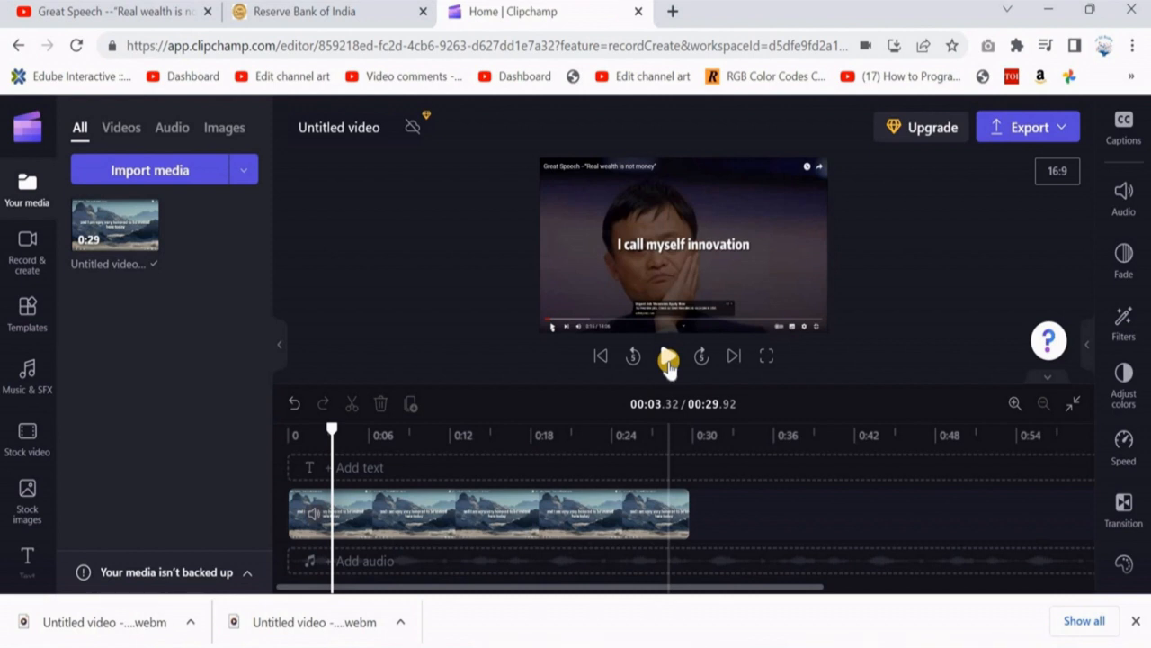
pyautogui.click(308, 513)
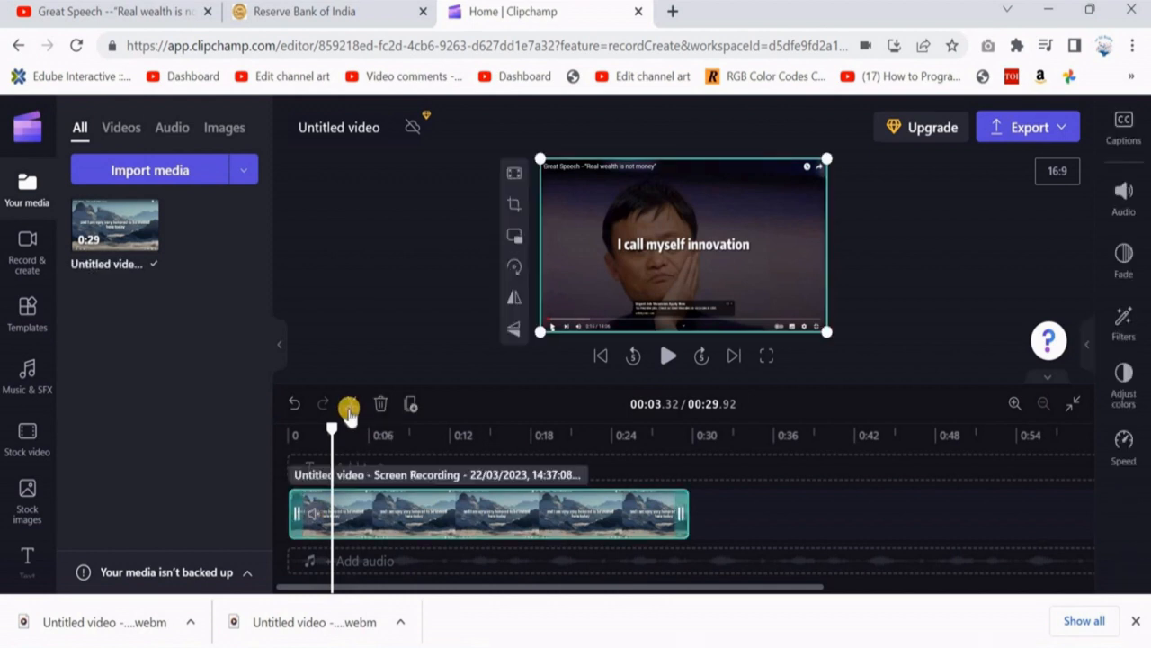
pyautogui.click(349, 407)
pyautogui.click(315, 512)
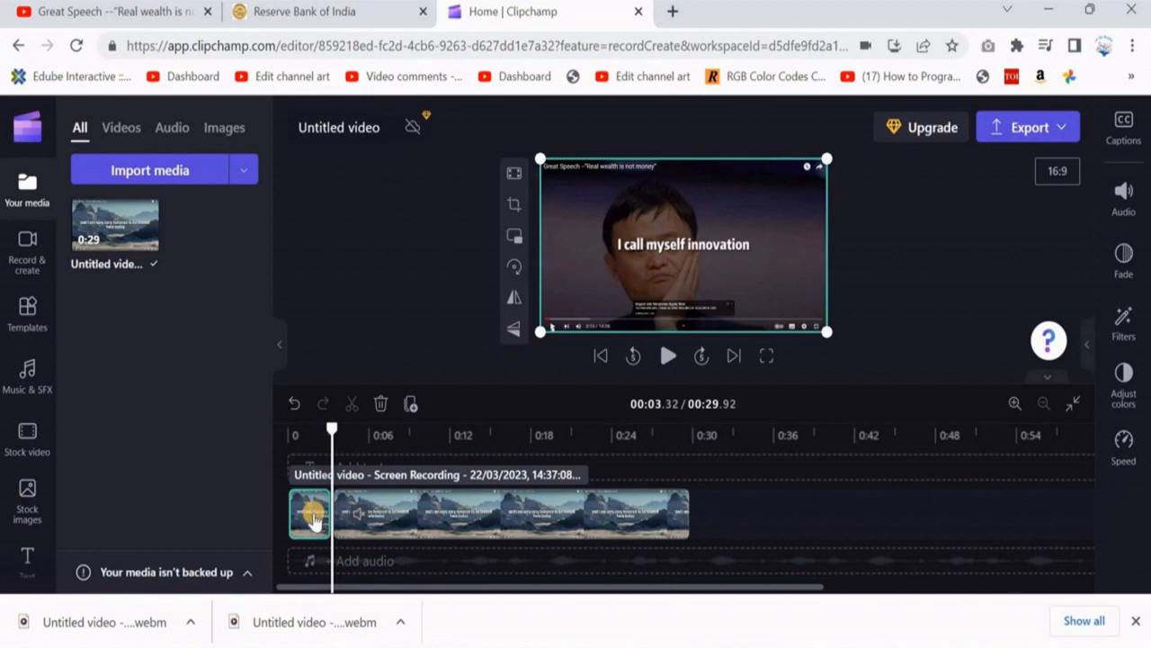
pyautogui.click(380, 404)
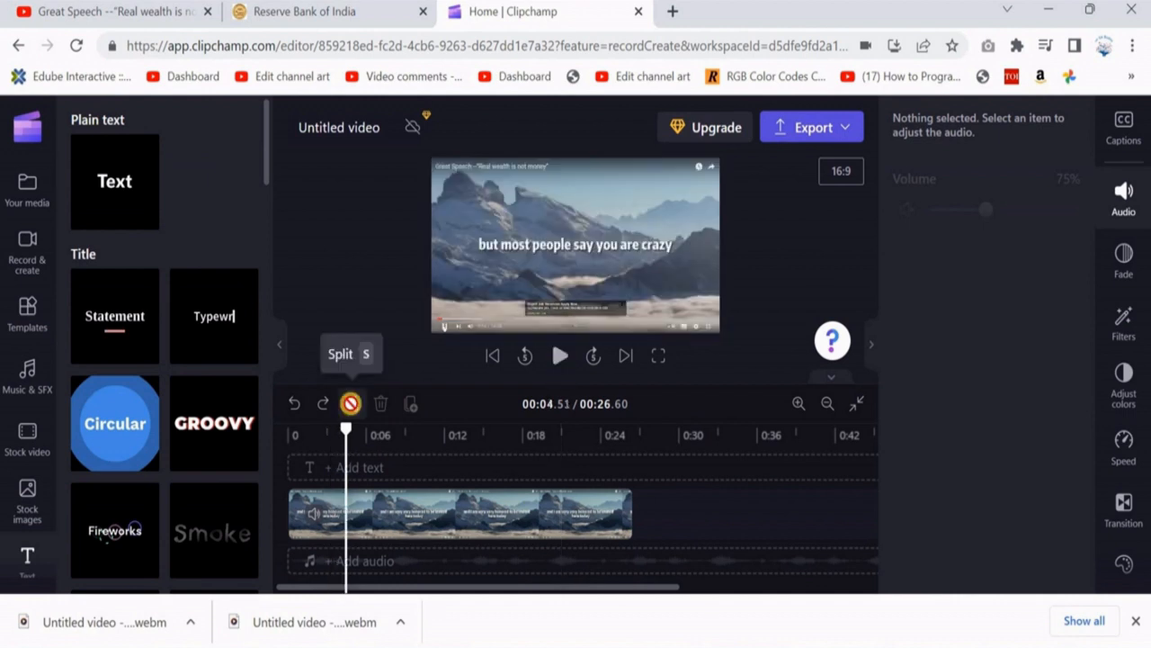
# Cut off everything before 00:04.51 in the clip and move the remaining part to the start of the timeline.
pyautogui.click(352, 404)
pyautogui.click(315, 520)
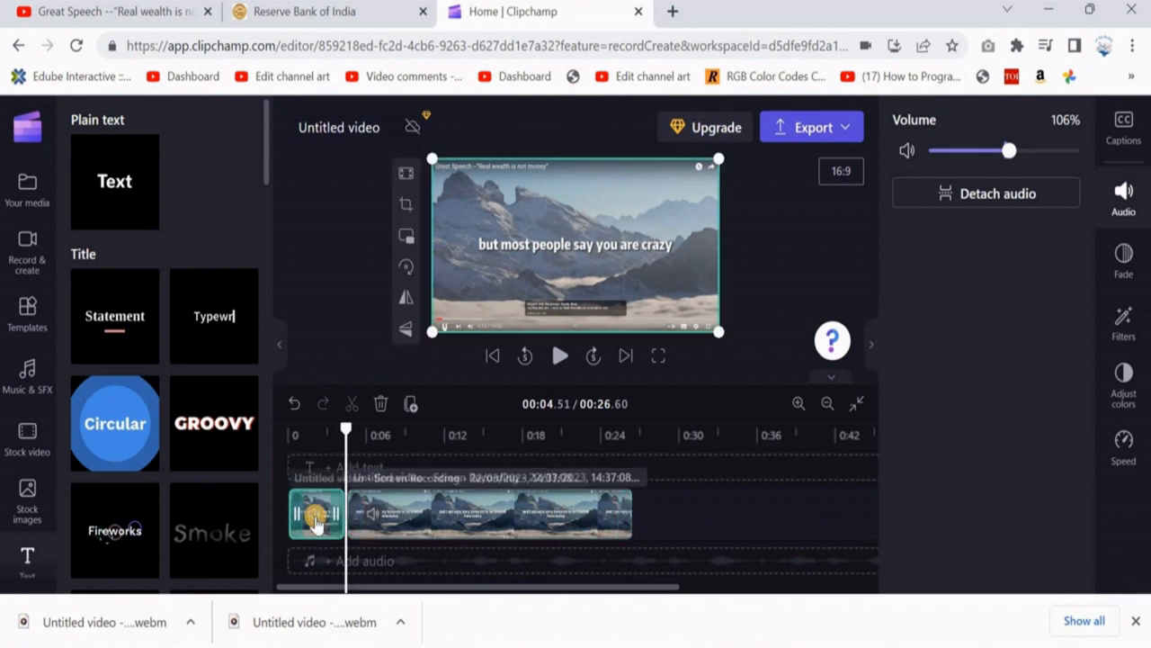
pyautogui.press('Delete')
pyautogui.click(457, 515)
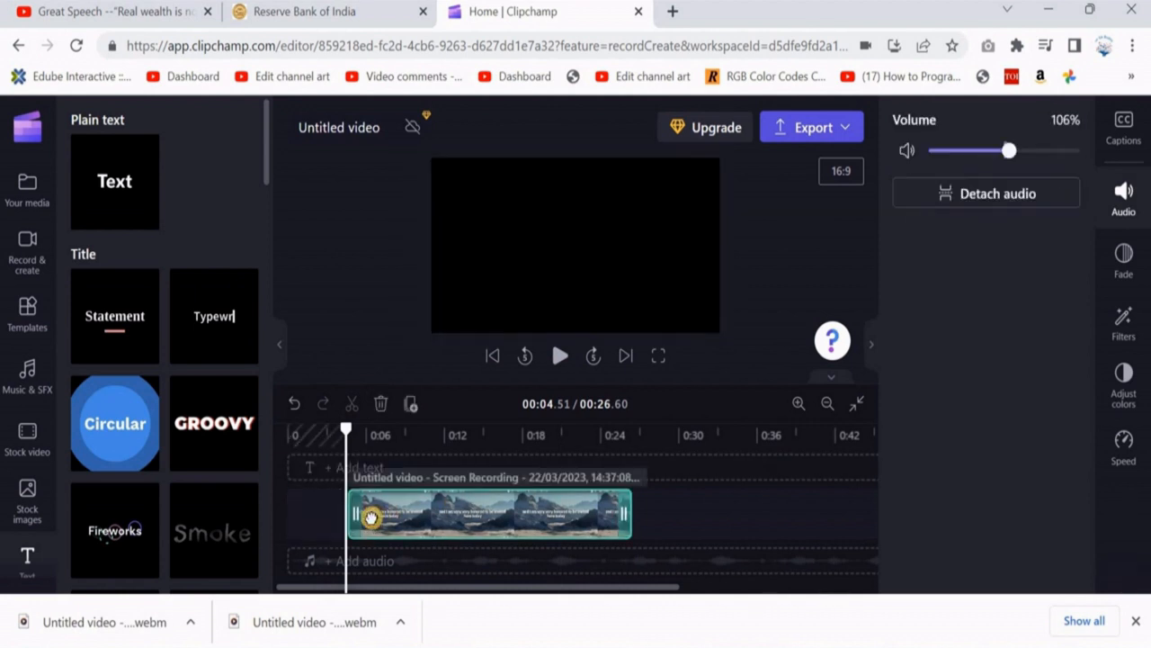
pyautogui.moveTo(370, 514); pyautogui.dragTo(310, 514)
# Split the clip at 00:14.24 and delete the part after the cut.
pyautogui.click(557, 357)
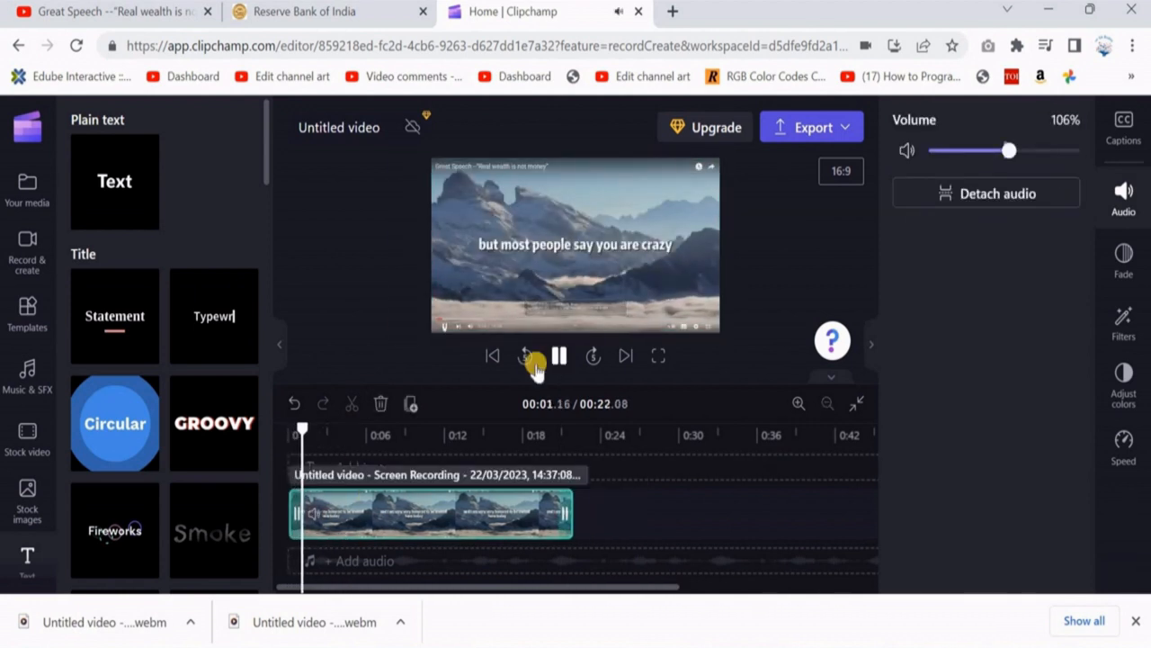
pyautogui.click(558, 357)
pyautogui.click(557, 357)
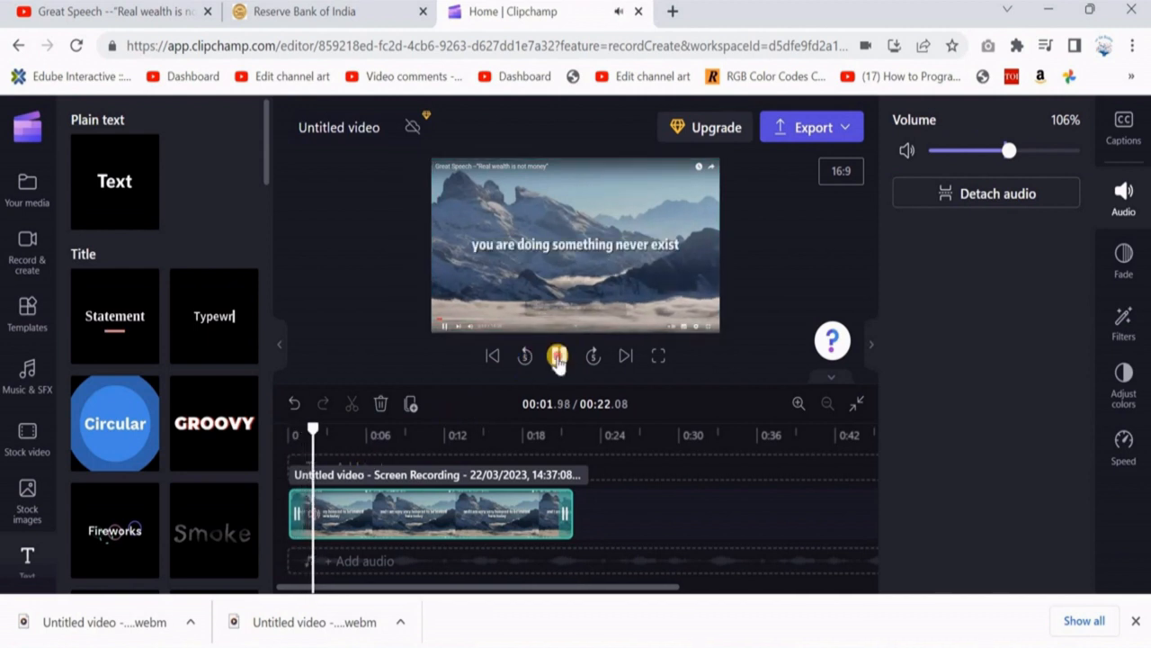
pyautogui.click(558, 357)
pyautogui.click(557, 360)
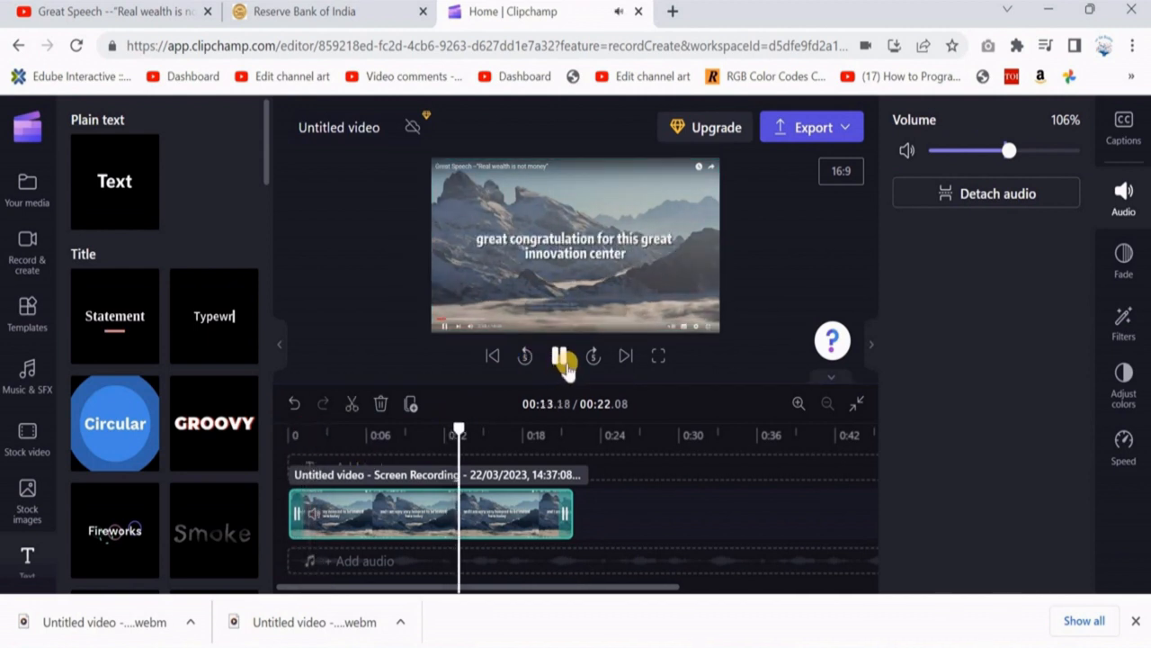
pyautogui.click(562, 360)
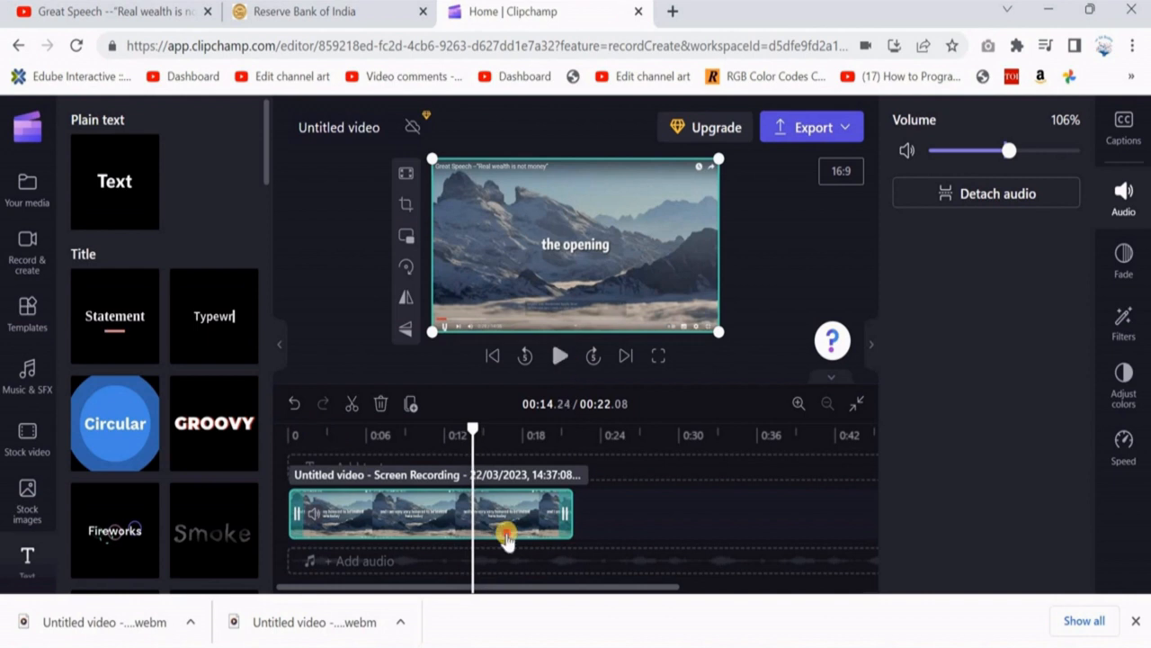
pyautogui.press('s')
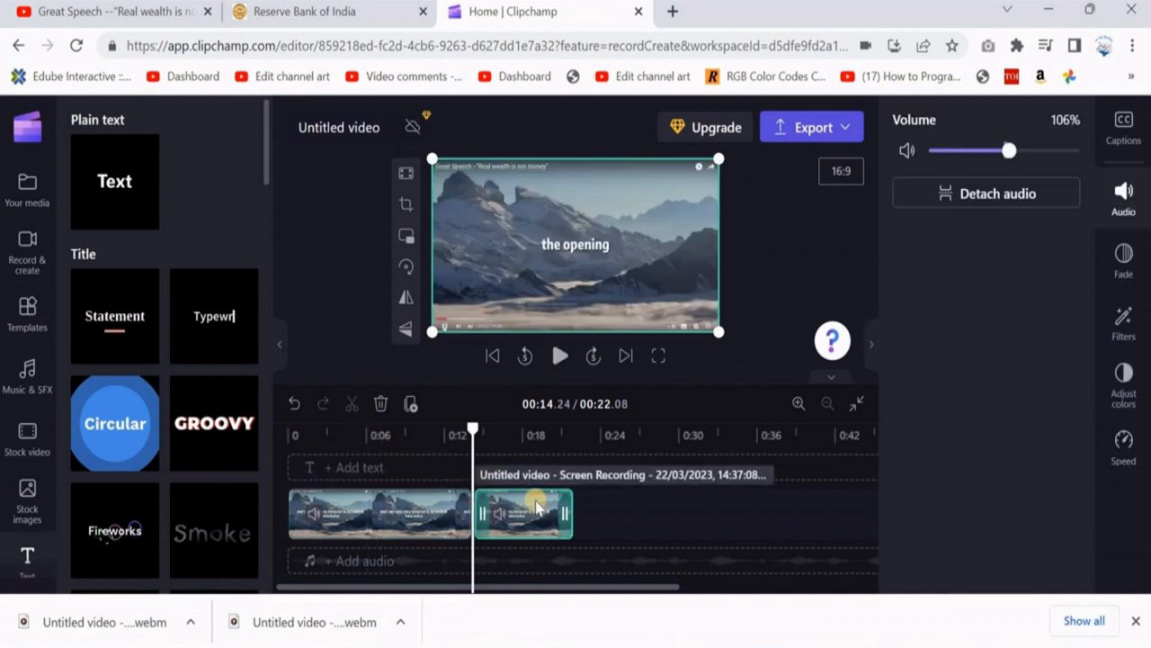
pyautogui.press('Delete')
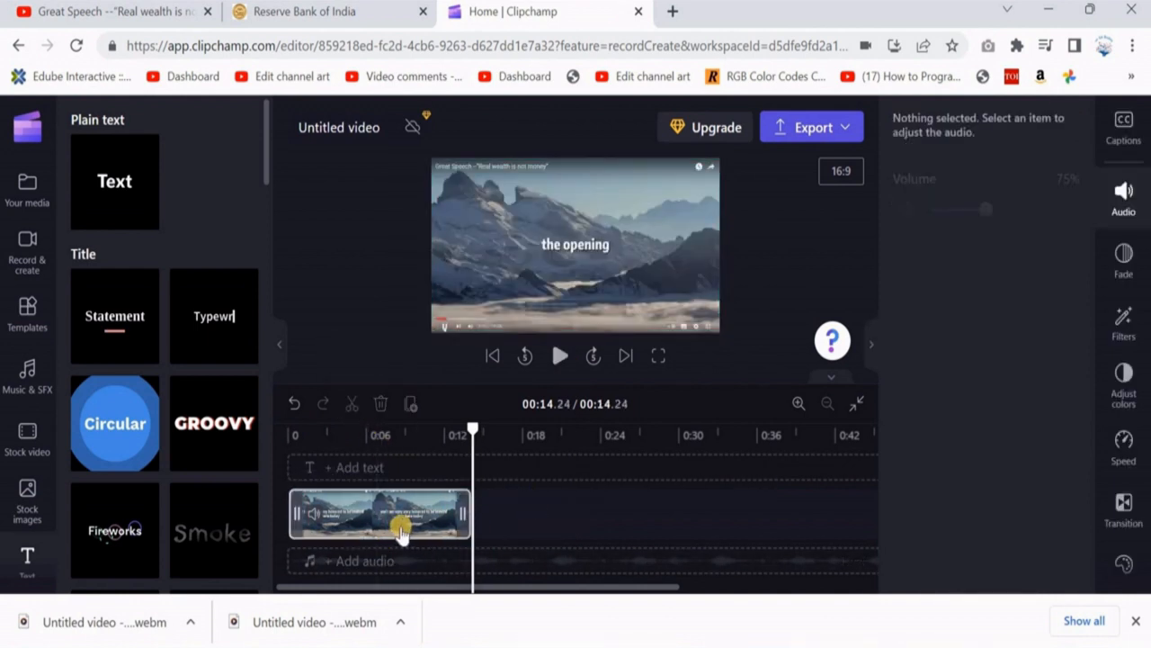
# Return the playhead to the start and shift the clip about 8 seconds later, leaving a gap before it.
pyautogui.moveTo(472, 429); pyautogui.dragTo(286, 473)
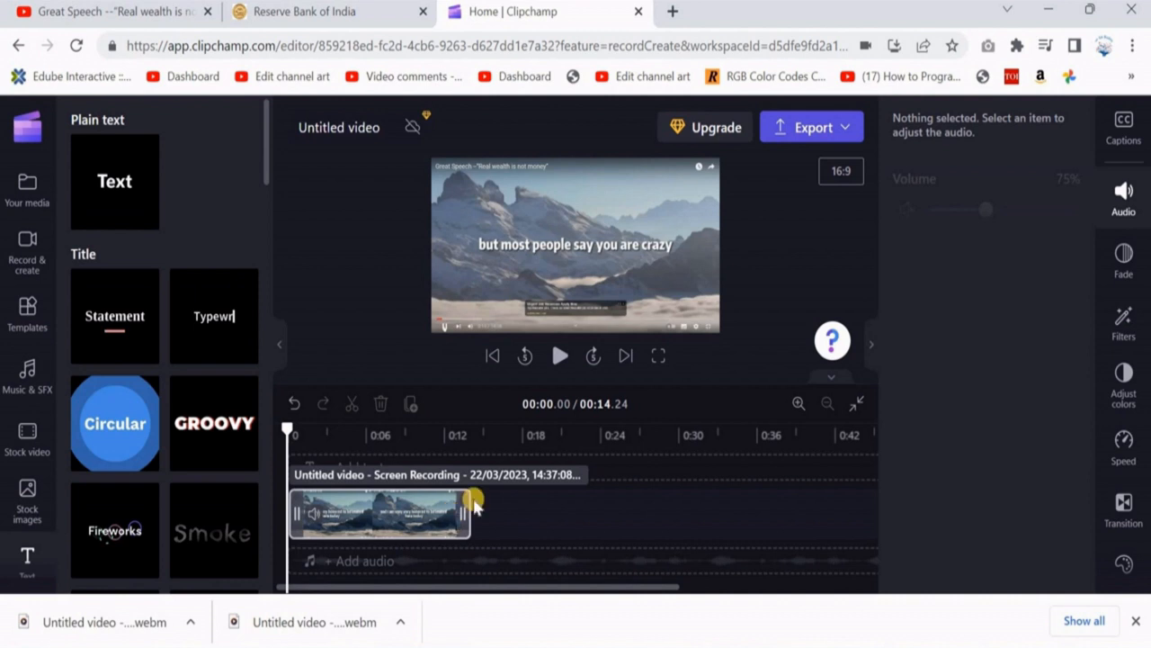
pyautogui.click(405, 523)
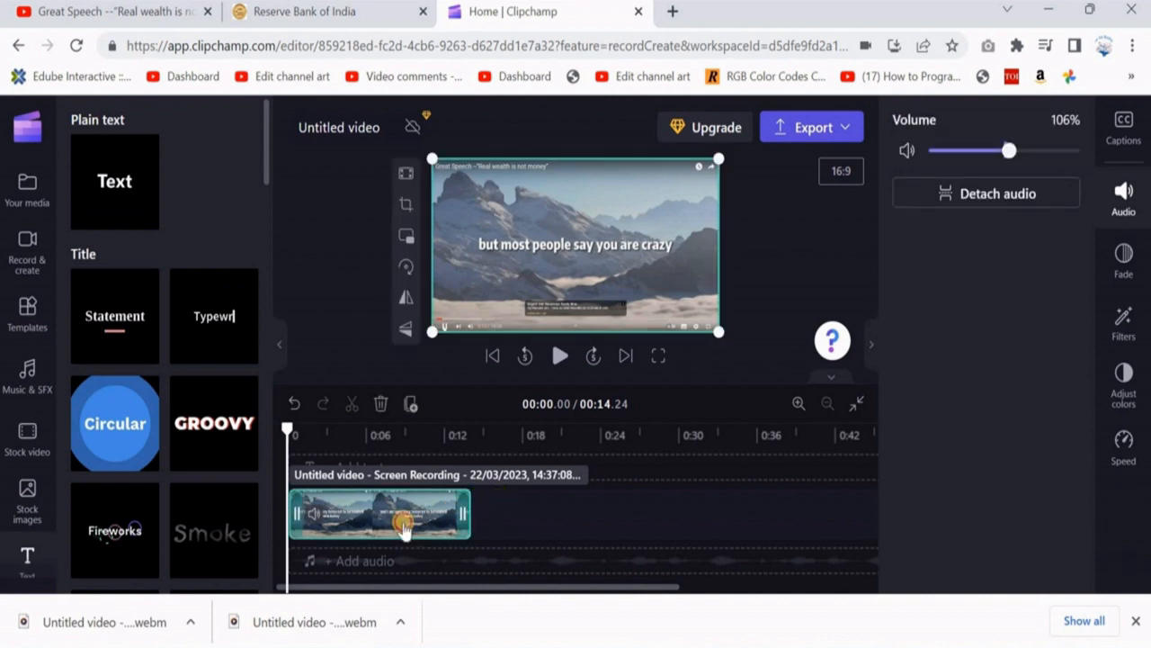
pyautogui.moveTo(407, 523); pyautogui.dragTo(452, 522)
# Place the free bokeh lights overlay from the stock video library in the gap before the recording and preview it.
pyautogui.click(30, 443)
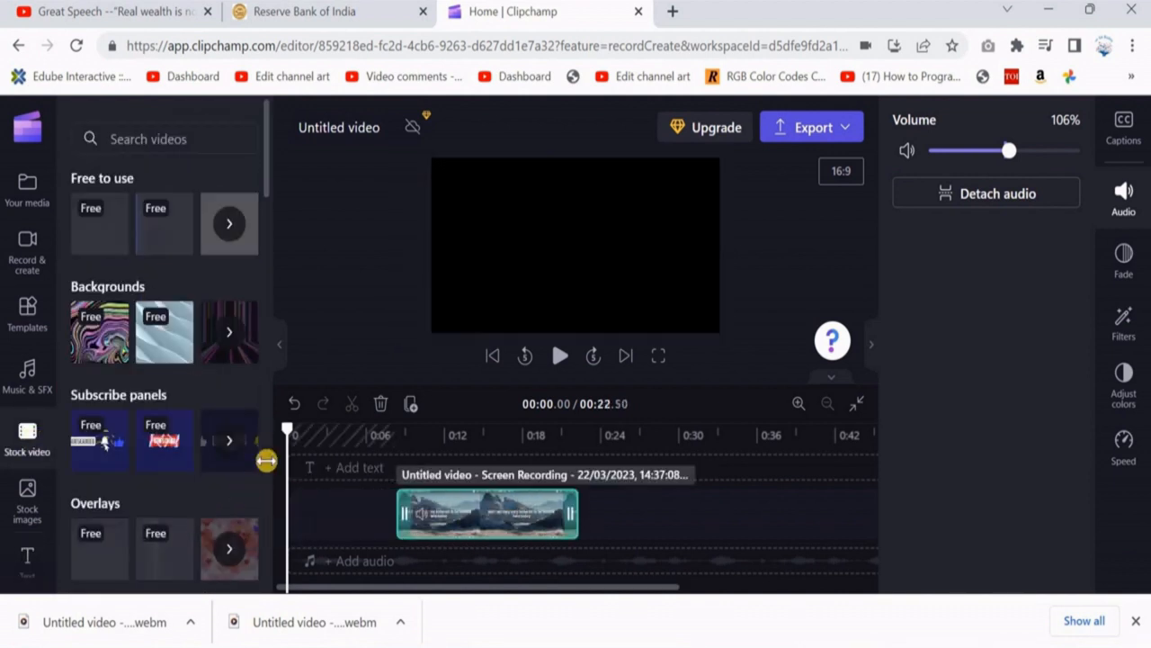
pyautogui.click(251, 549)
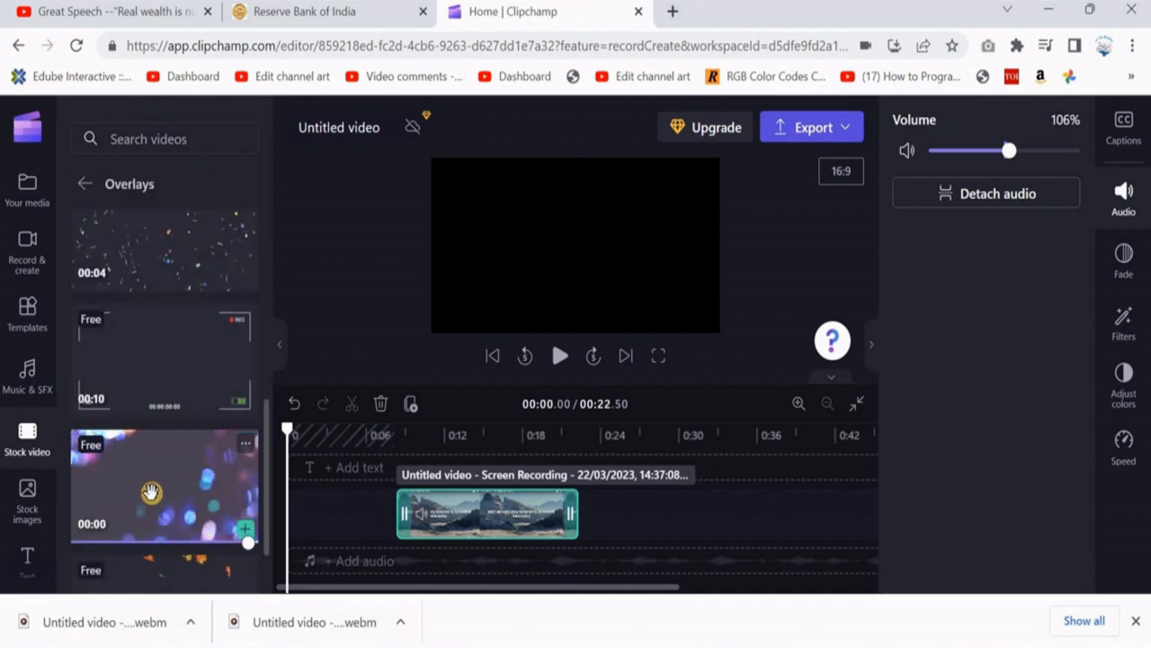
pyautogui.click(152, 494)
pyautogui.moveTo(154, 499); pyautogui.dragTo(344, 522)
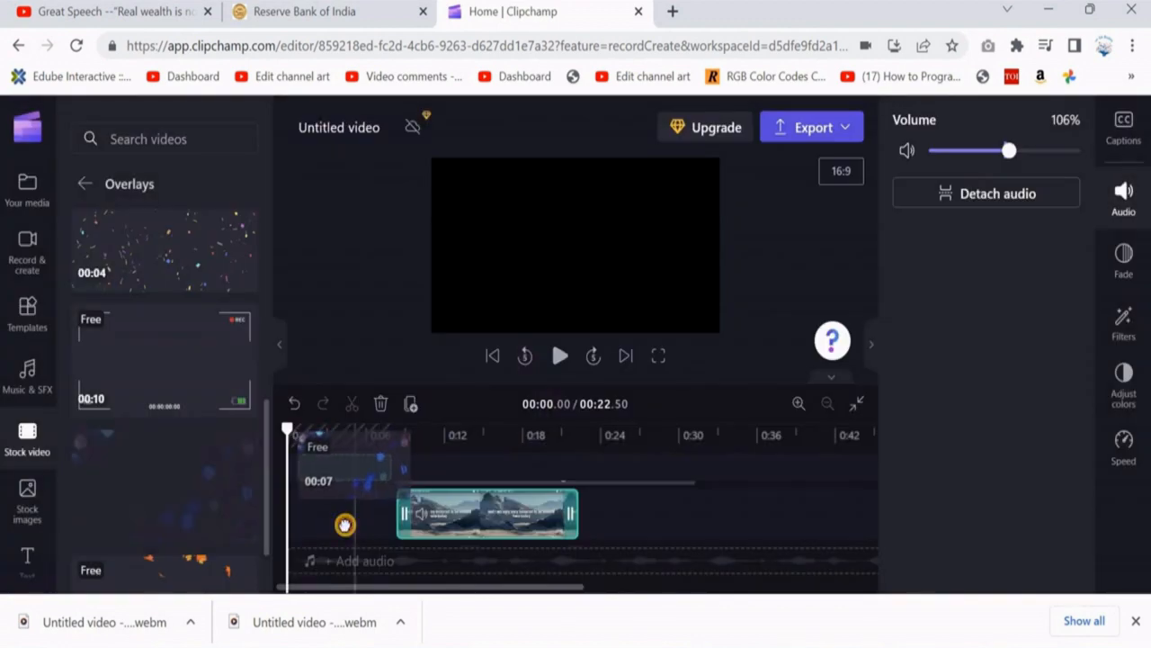
pyautogui.click(556, 355)
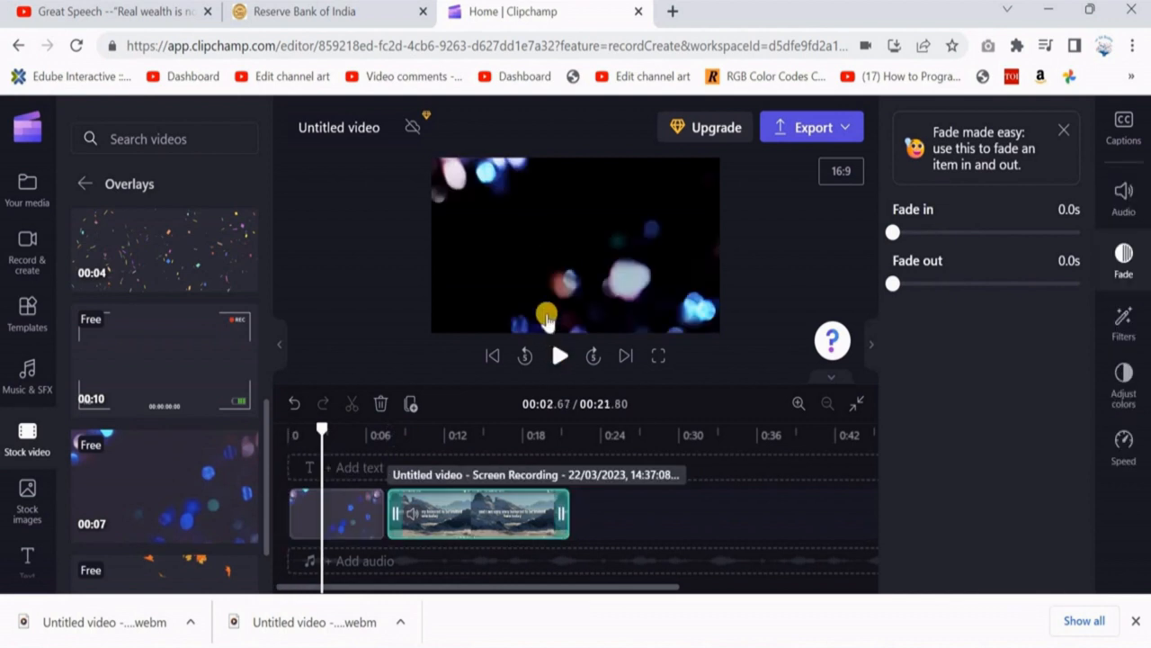
pyautogui.click(365, 248)
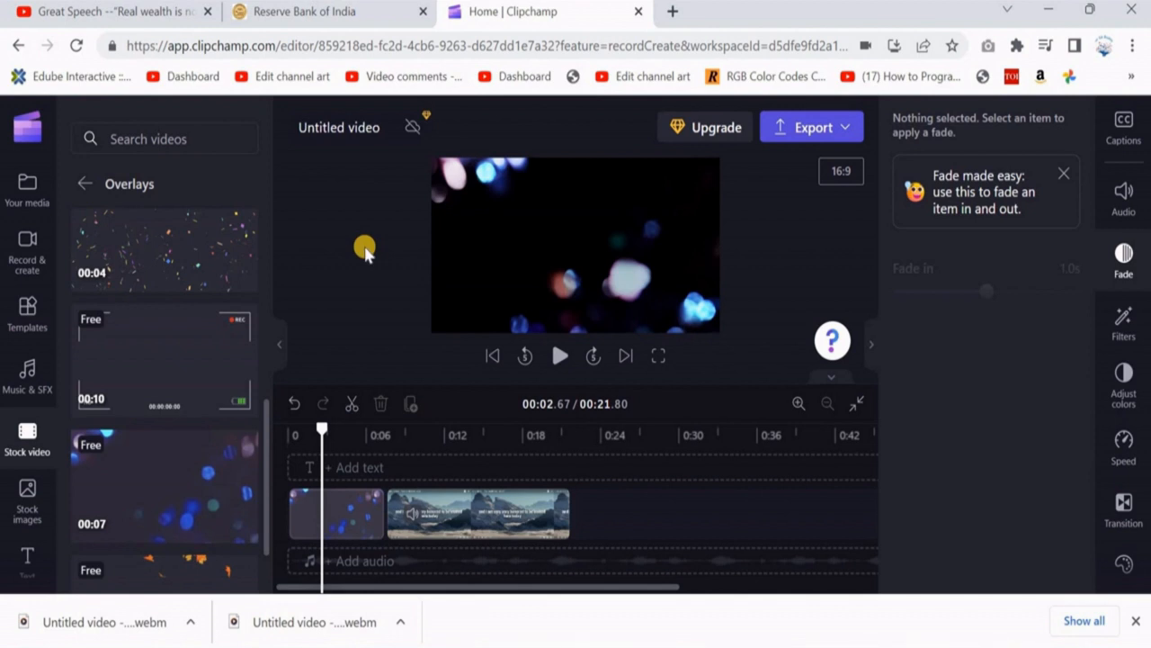
# Add a Typewriter title above the overlay clip and set its text to "Jackma on real wealth..".
pyautogui.click(27, 558)
pyautogui.moveTo(221, 356); pyautogui.dragTo(334, 463)
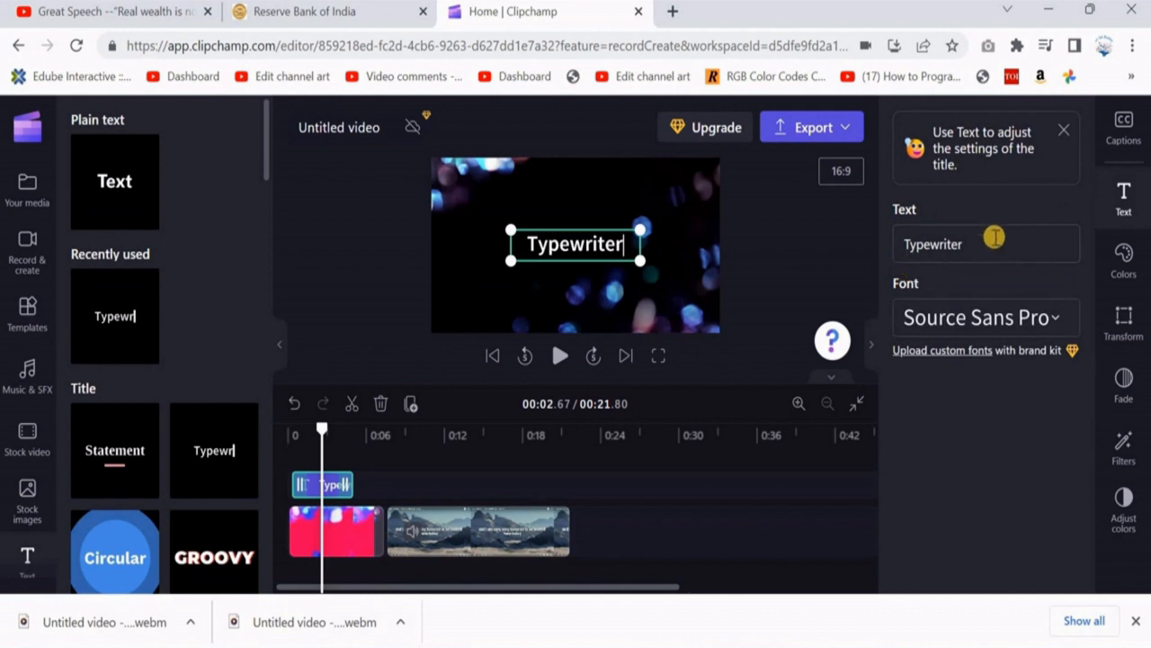
pyautogui.click(994, 237)
pyautogui.press('BackSpace')
pyautogui.press('BackSpace')
pyautogui.press('BackSpace')
pyautogui.press('BackSpace')
pyautogui.press('BackSpace')
pyautogui.press('BackSpace')
pyautogui.press('BackSpace')
pyautogui.press('BackSpace')
pyautogui.press('BackSpace')
pyautogui.press('BackSpace')
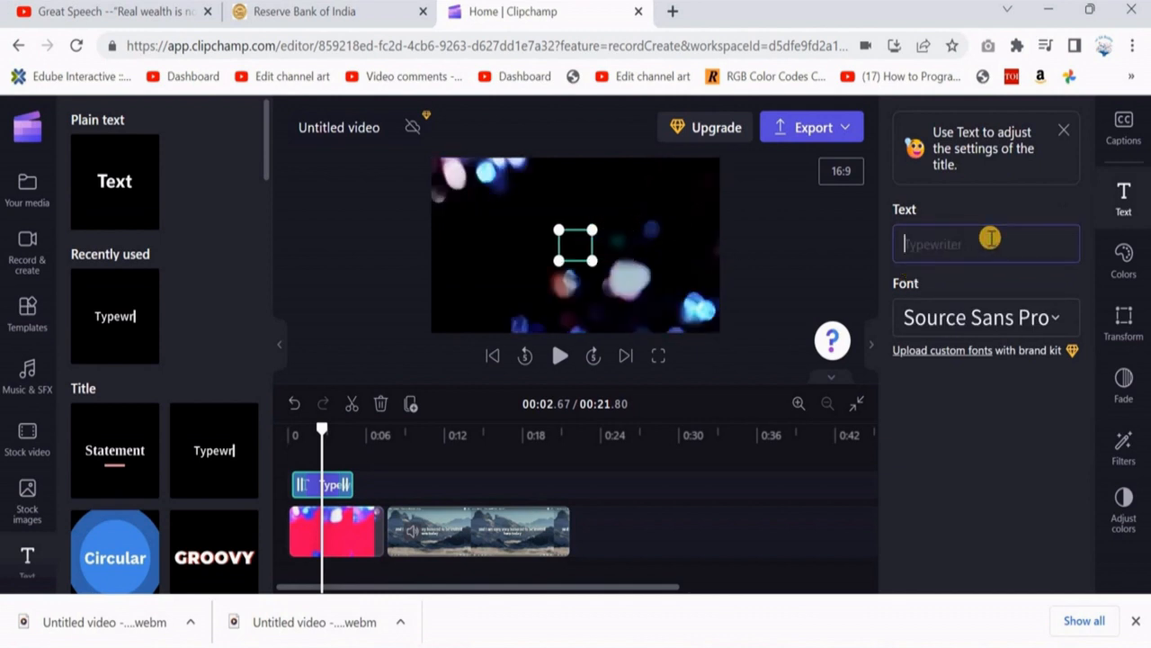
pyautogui.write('Jackma pon real waelth')
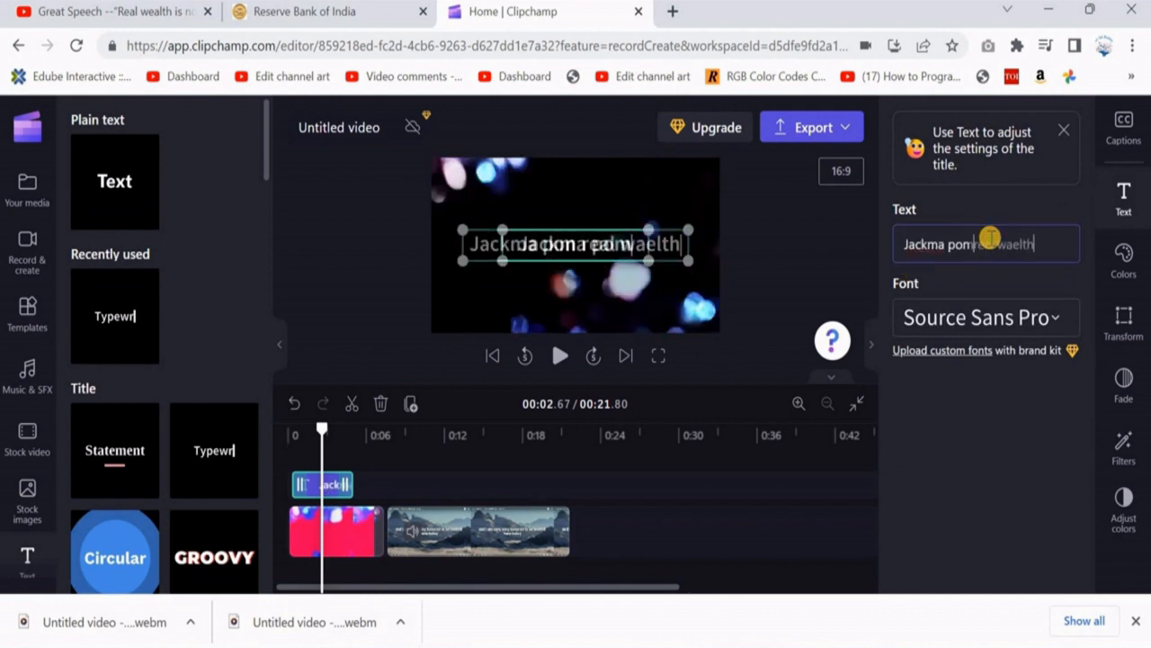
pyautogui.click(1031, 254)
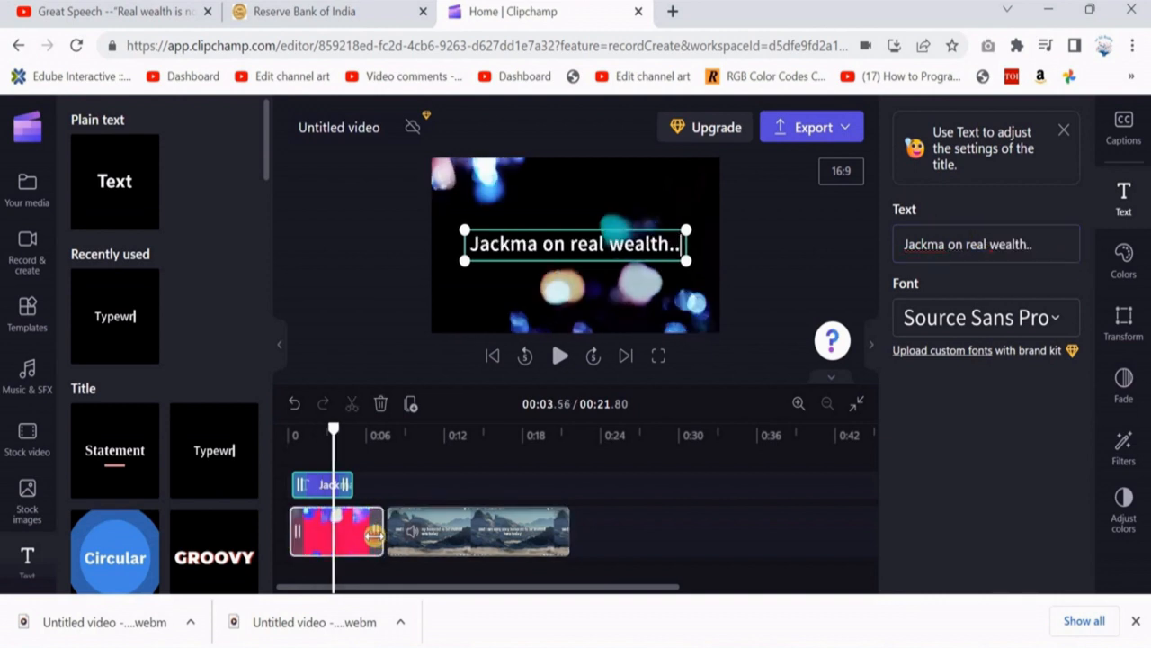
# Shorten the end of the bokeh overlay clip by about 1.75 seconds and play the transition into the recording.
pyautogui.moveTo(374, 535); pyautogui.dragTo(353, 535)
pyautogui.click(555, 355)
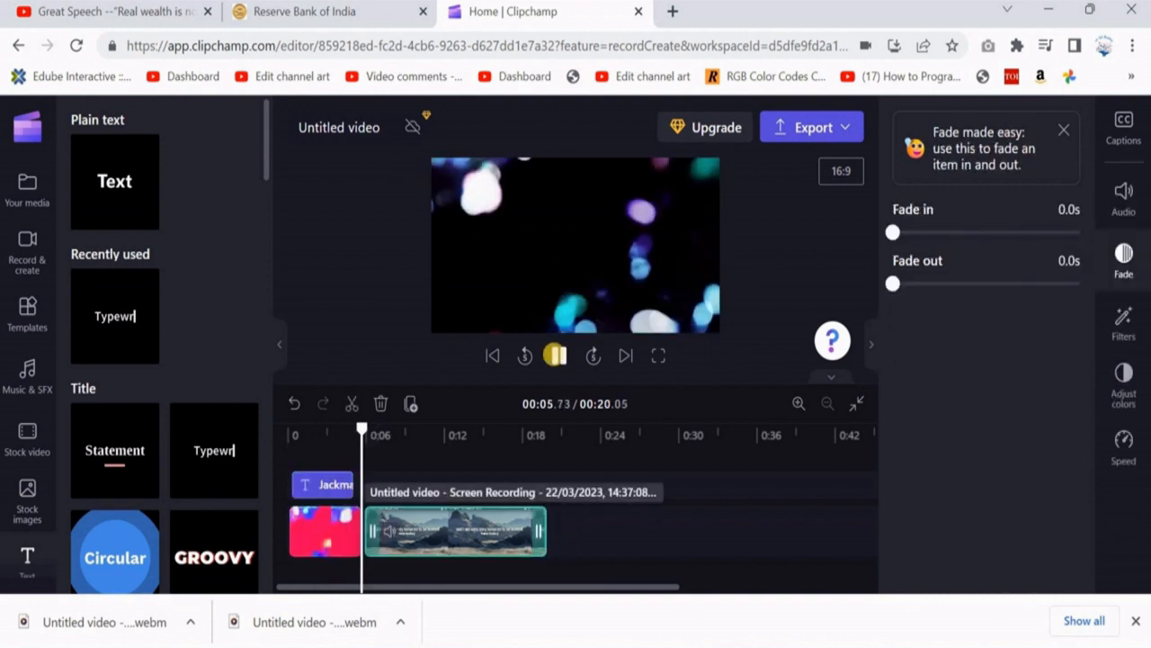
pyautogui.click(555, 356)
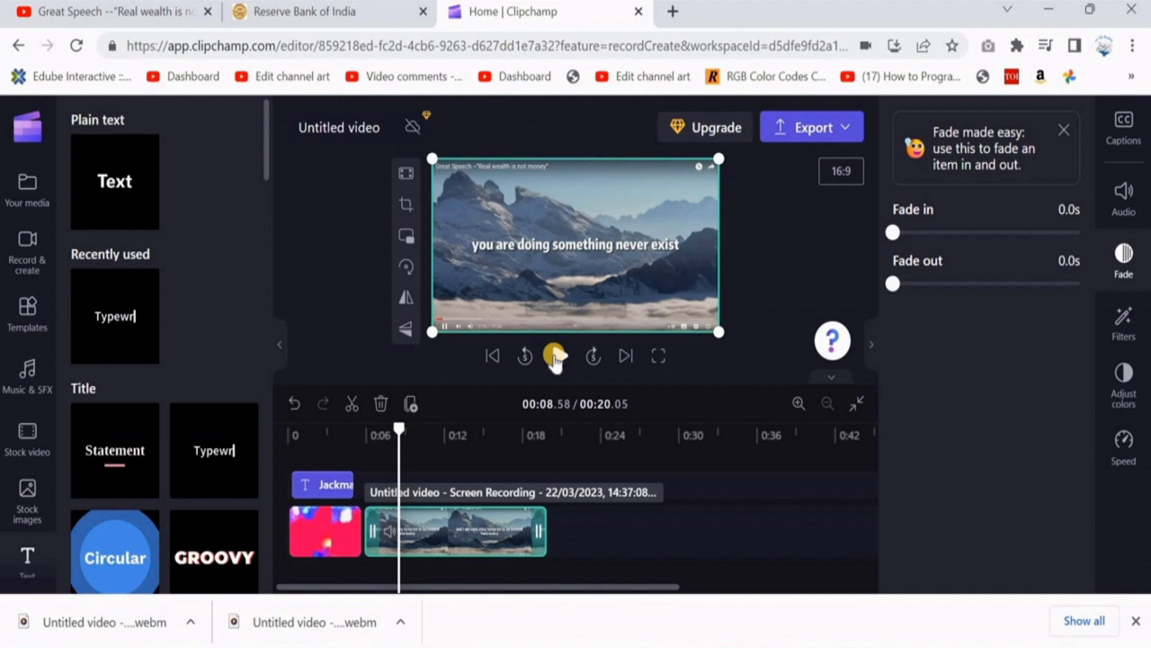
# Rename the video project as "Jackma".
pyautogui.click(310, 131)
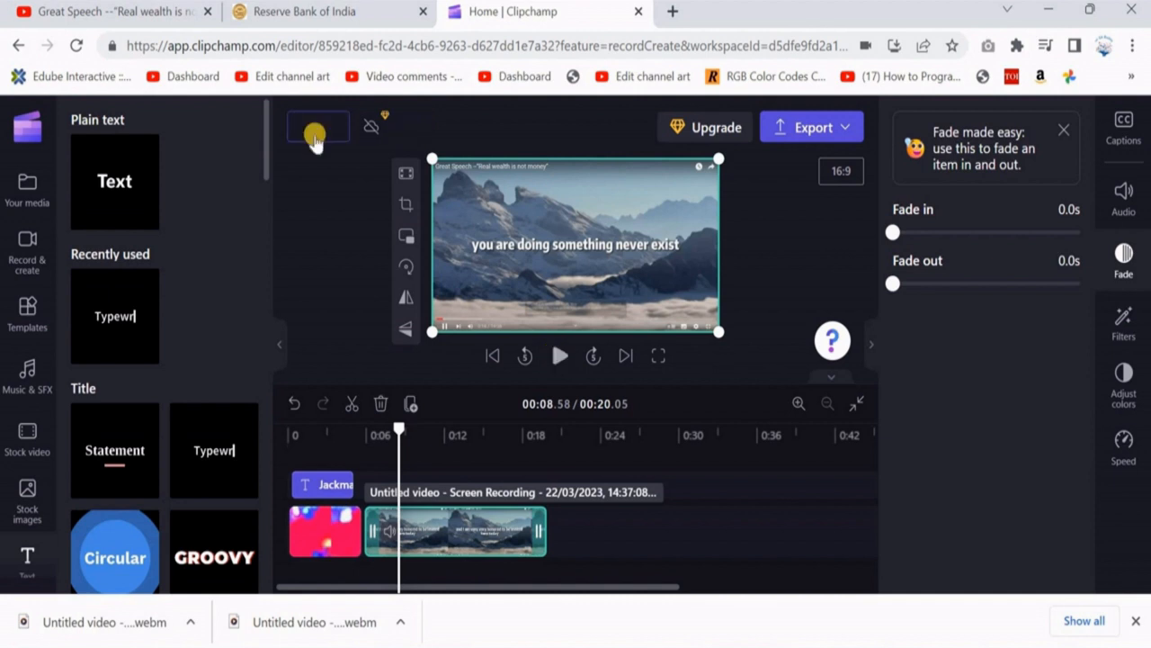
pyautogui.write('Jac')
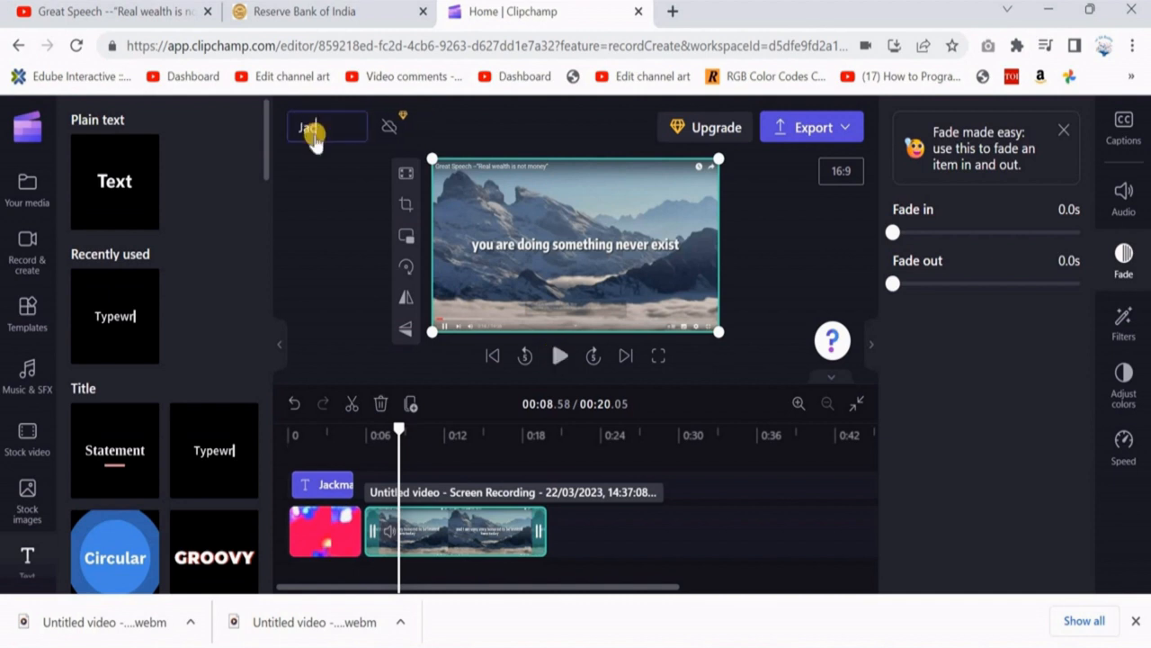
pyautogui.write('kma')
pyautogui.click(790, 185)
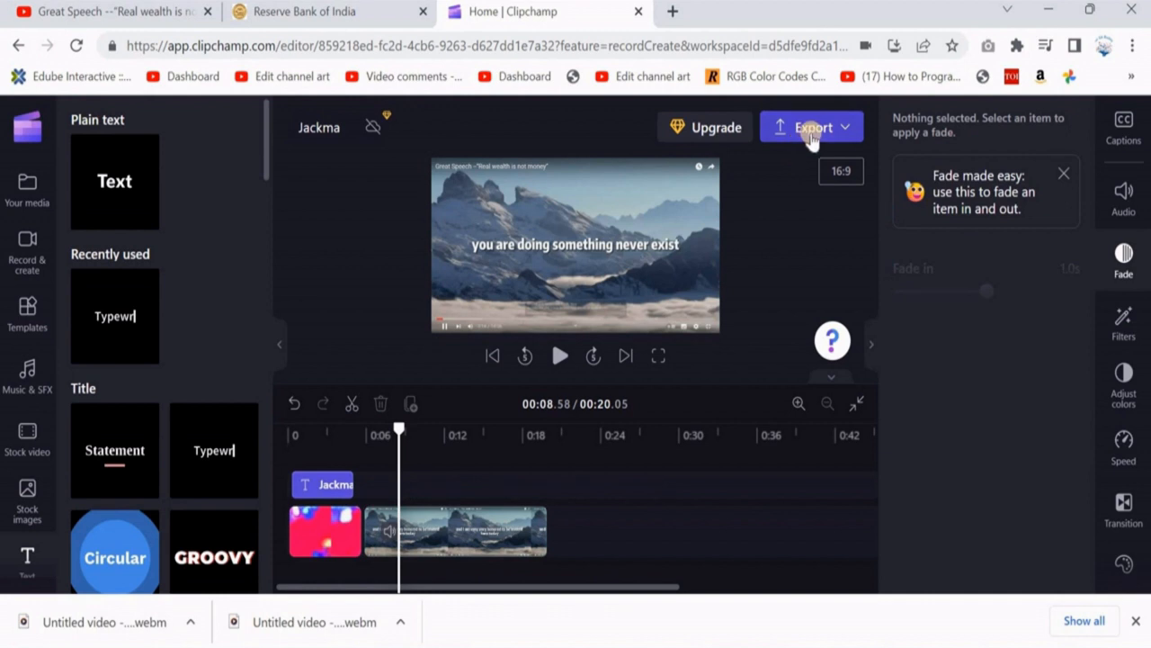
# Export the video in 1080p quality and look through the save and share options.
pyautogui.click(812, 131)
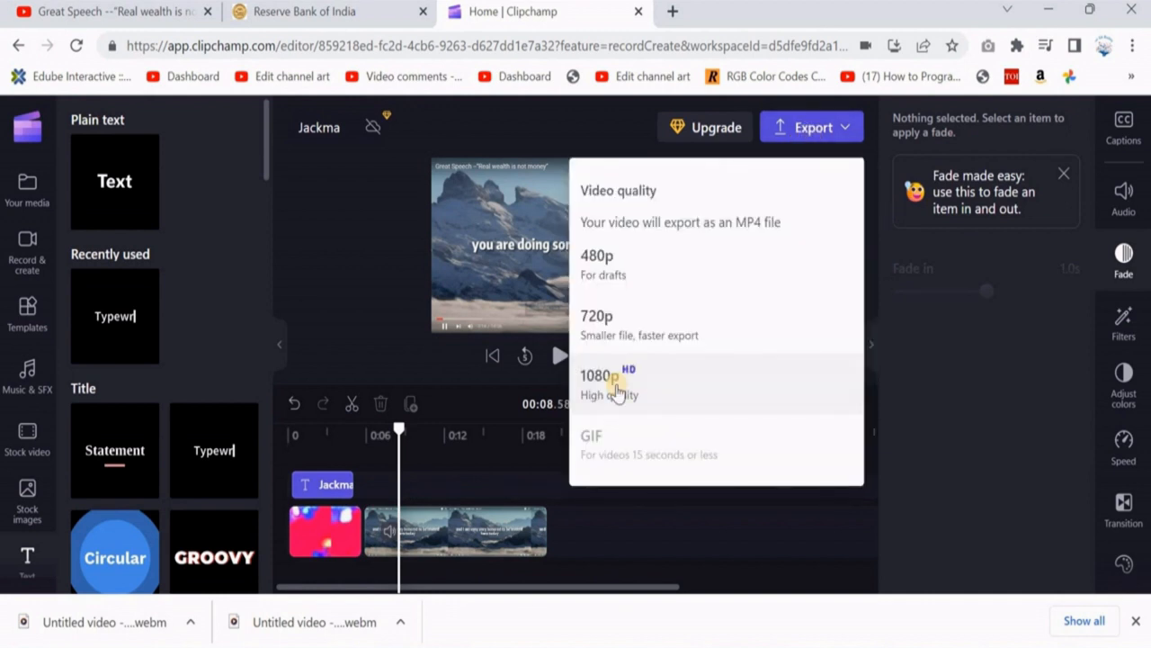
pyautogui.click(616, 386)
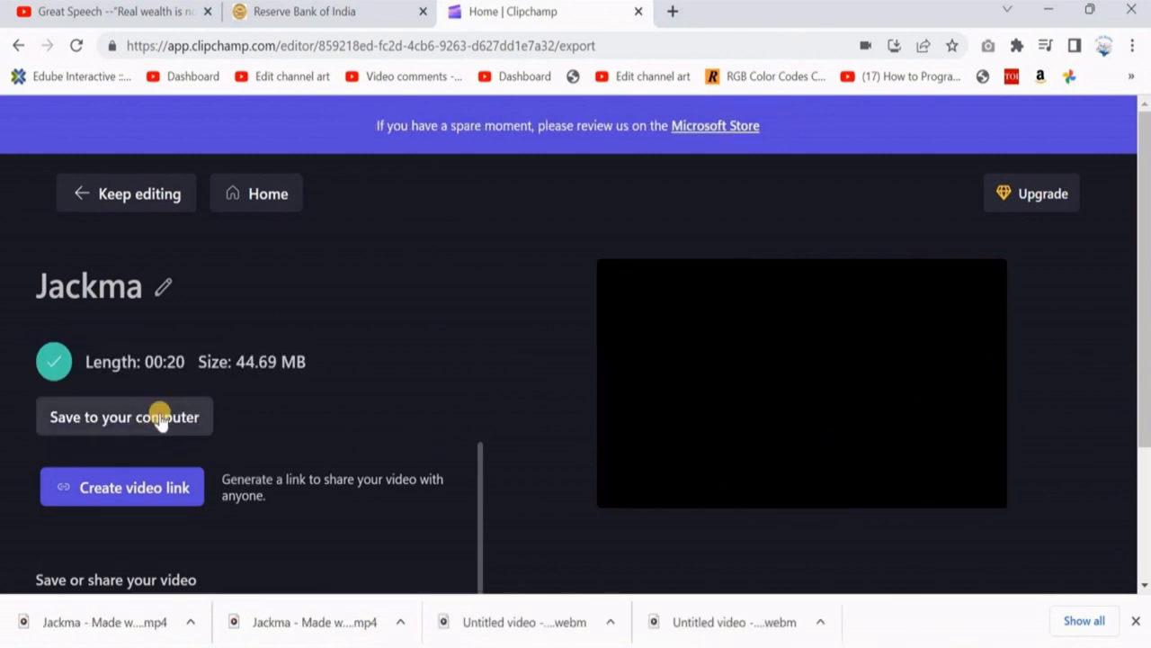
pyautogui.scroll(-2, 160, 423)
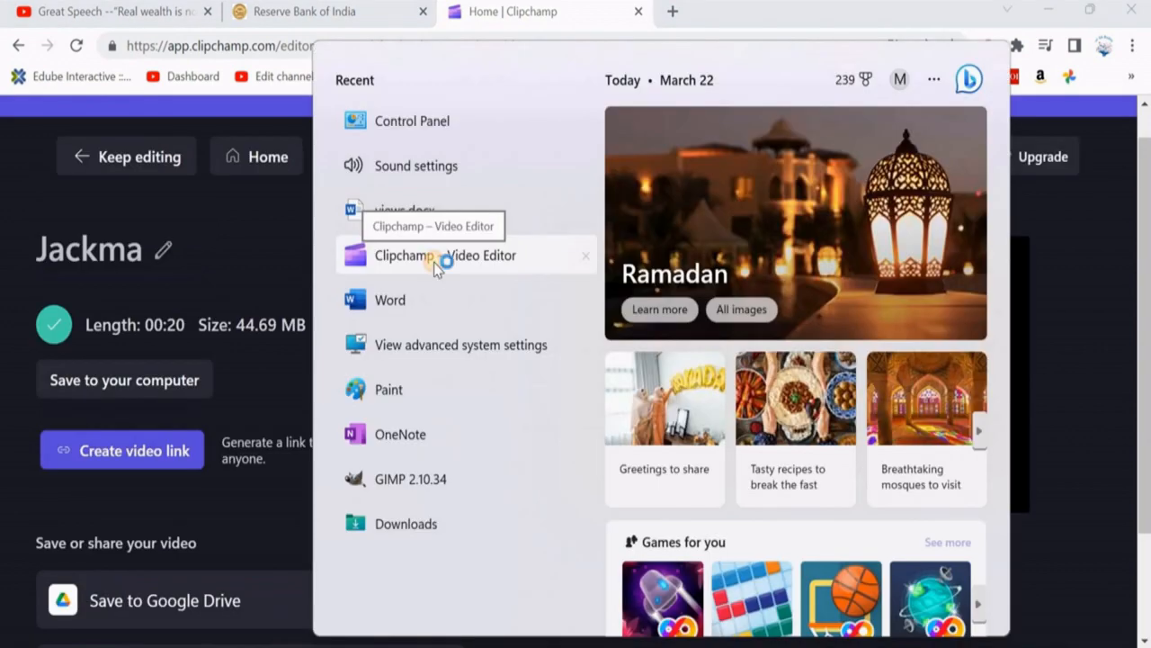
# Switch to the Clipchamp – Video Editor desktop app and set up a new screen-only recording.
pyautogui.click(433, 261)
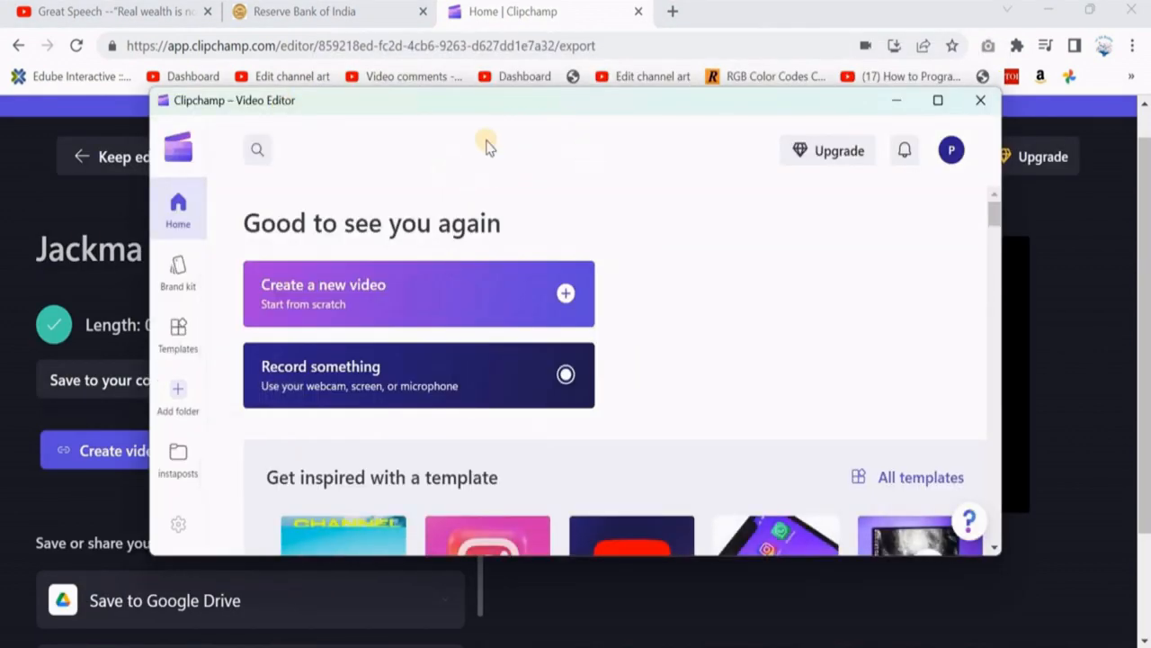
pyautogui.click(441, 350)
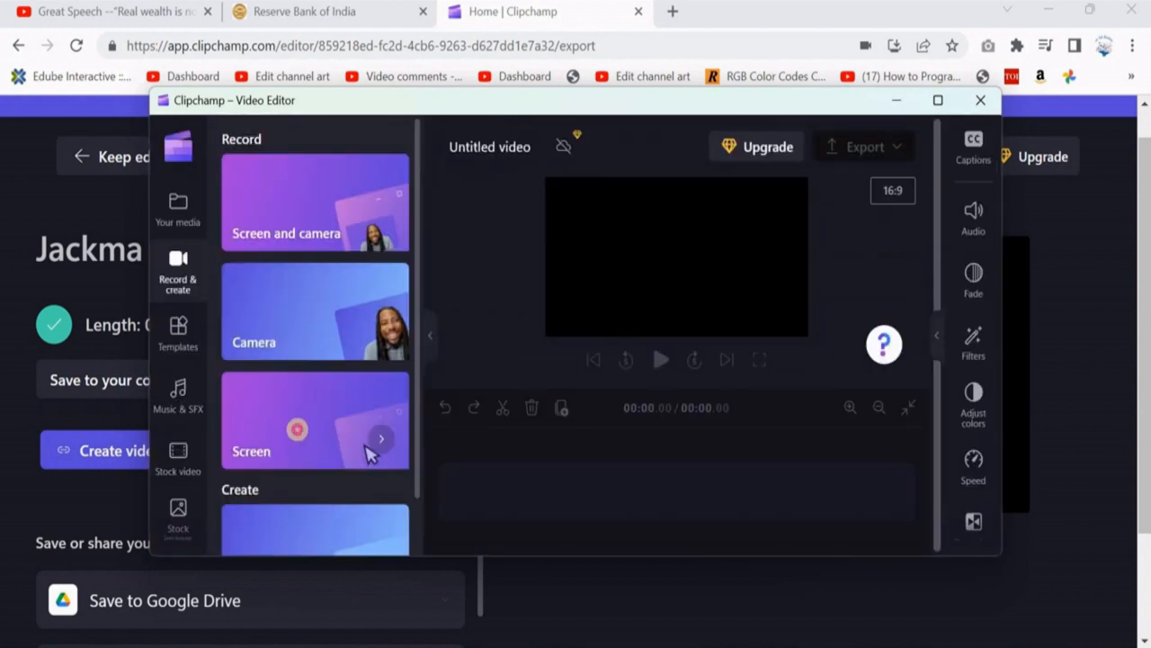
pyautogui.click(297, 430)
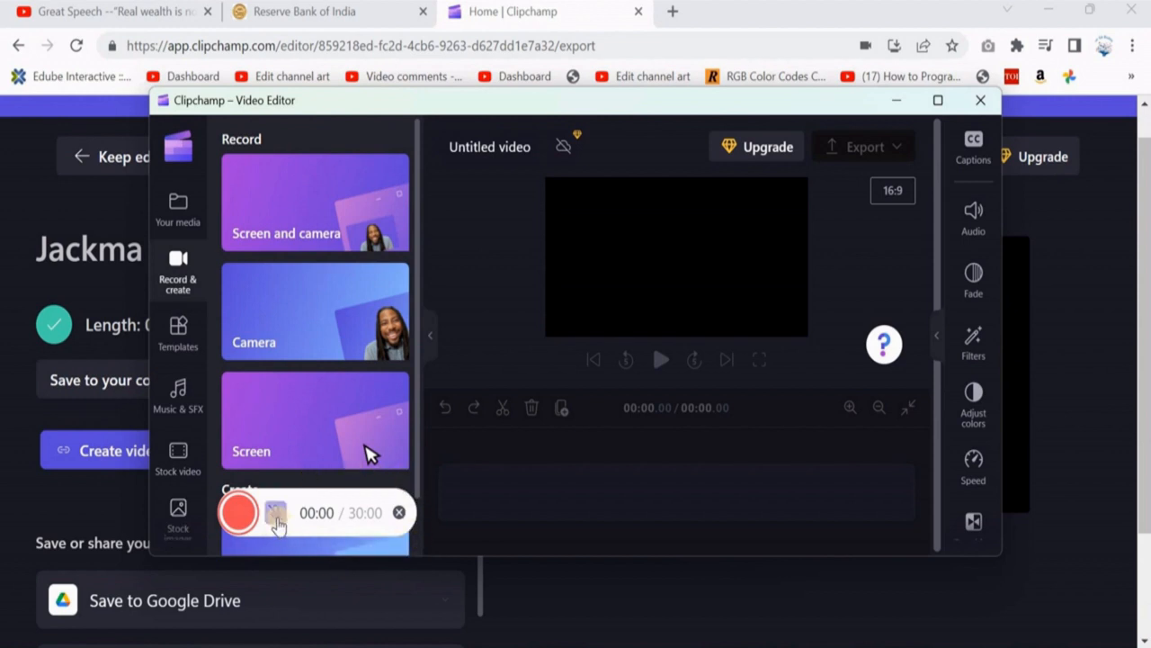
# Turn off the microphone, examine which tabs the screen recorder can share, and return to the browser's export page.
pyautogui.click(276, 517)
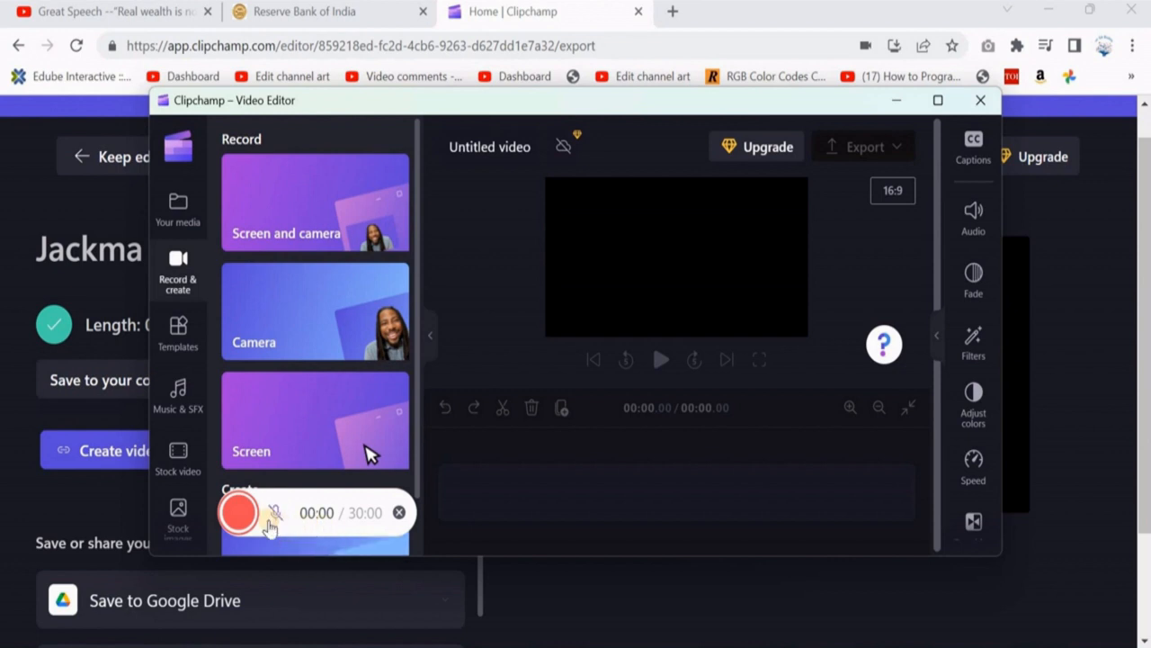
pyautogui.click(238, 513)
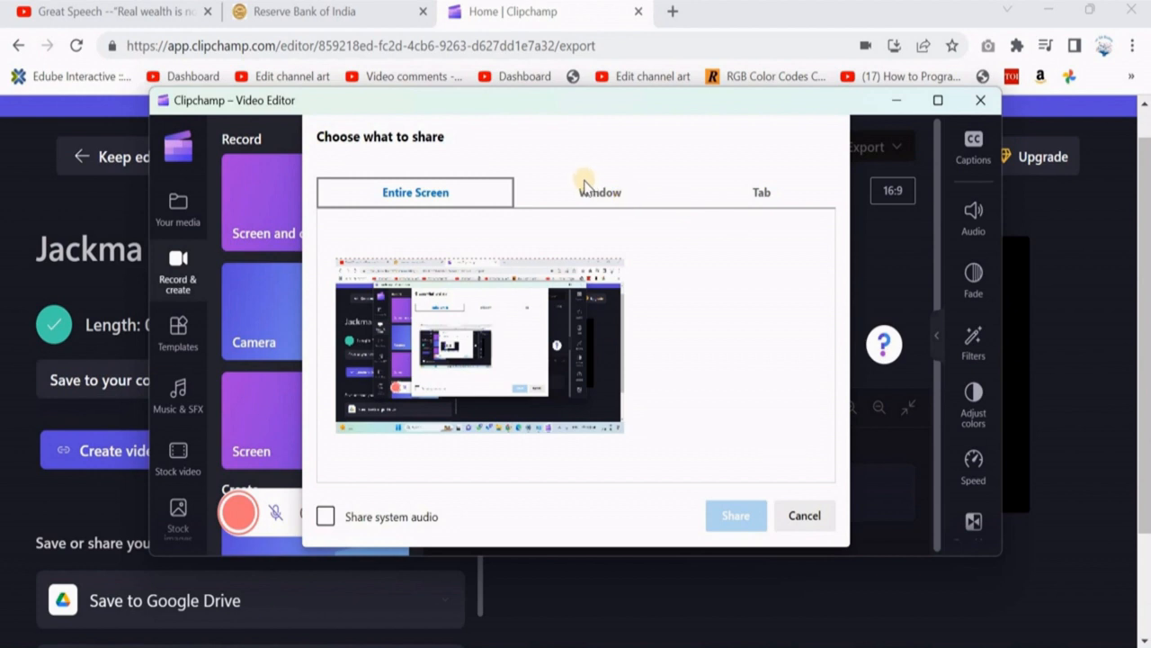
pyautogui.click(758, 196)
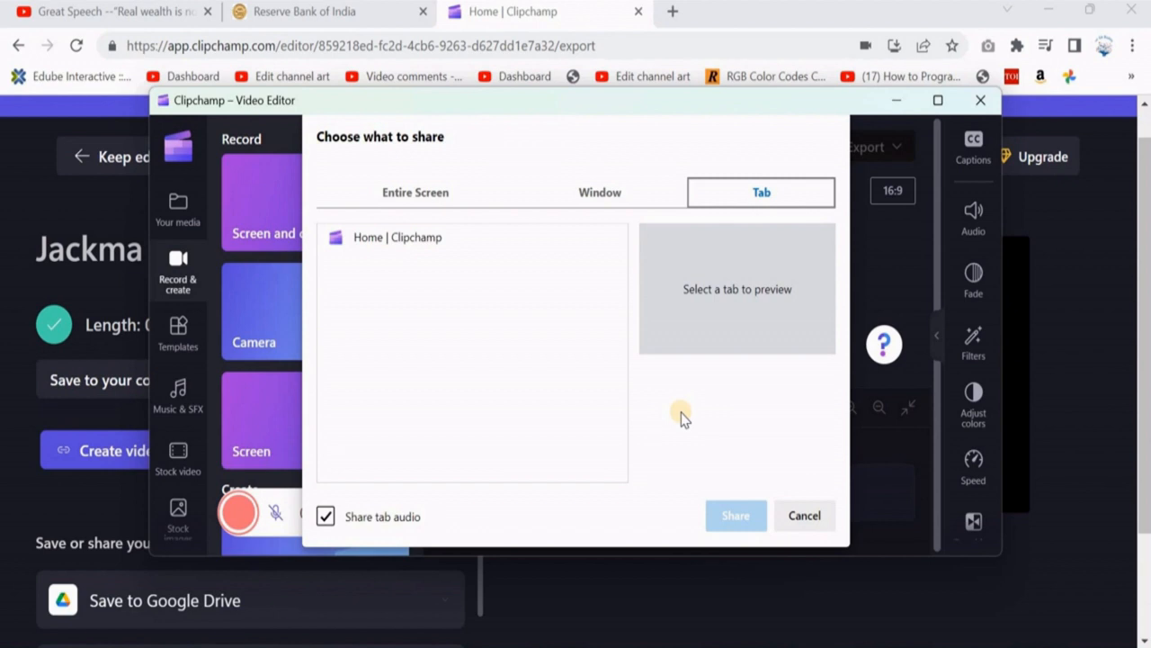
pyautogui.click(579, 555)
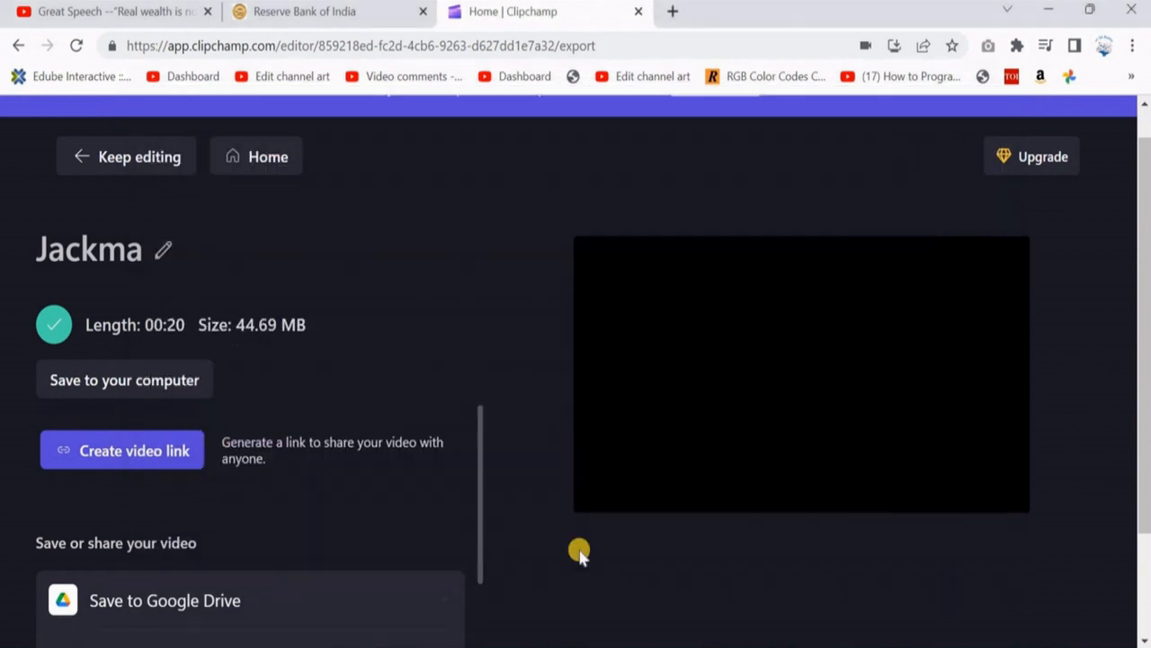